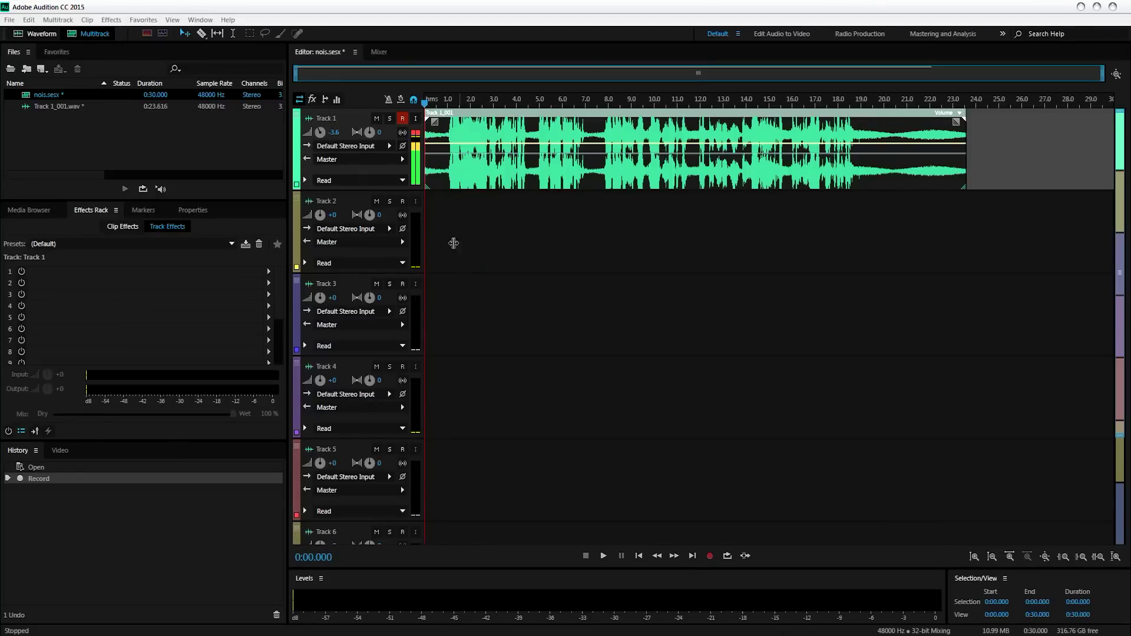
left_click(508, 244)
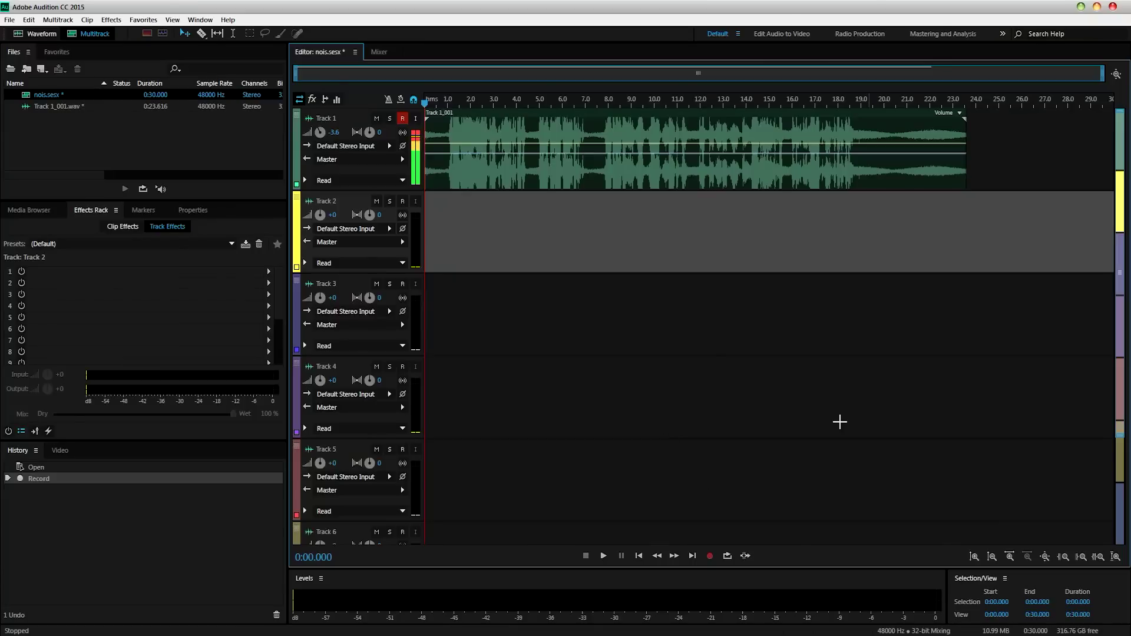
left_click(556, 290)
left_click(565, 371)
left_click(540, 240)
left_click(533, 294)
left_click(524, 224)
left_click(402, 201)
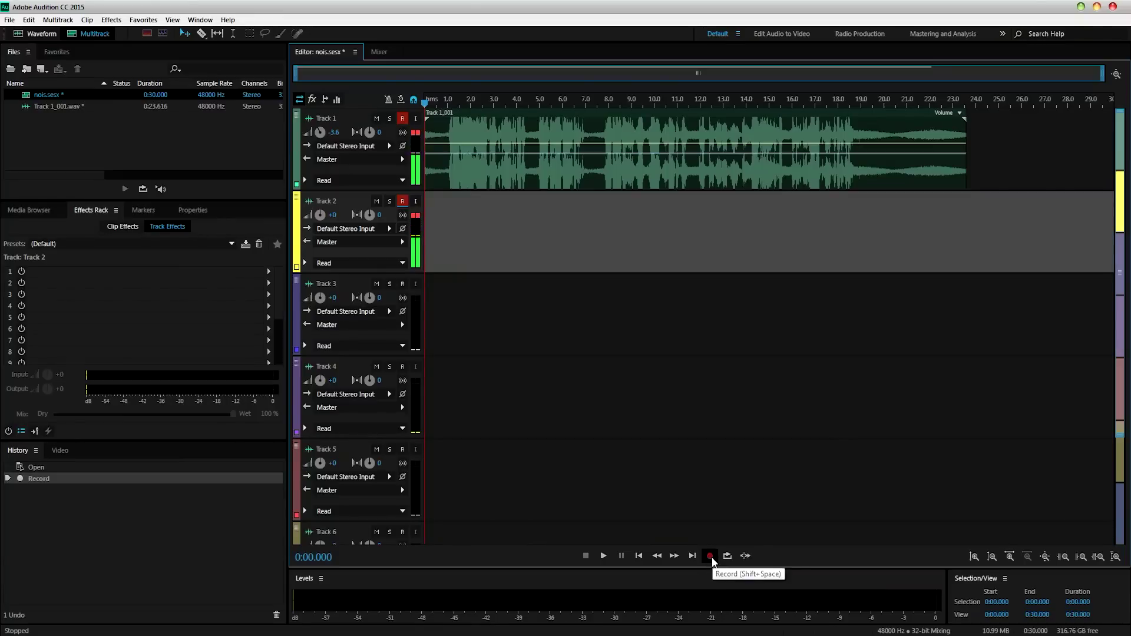
left_click(402, 201)
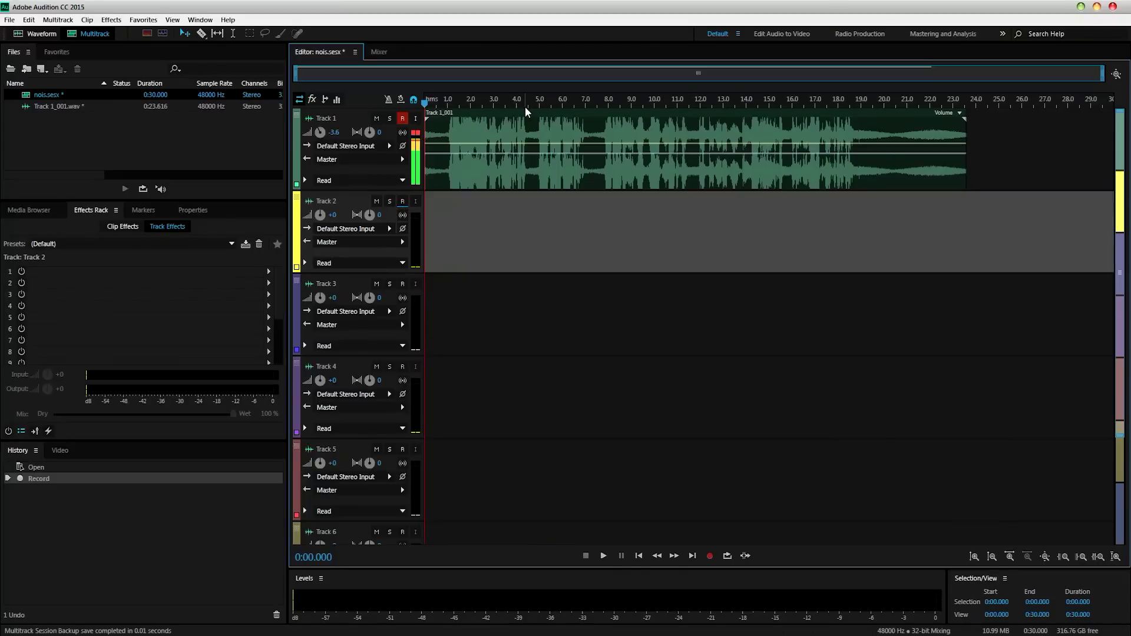
- Play back the recorded clip on Track 1 and adjust the system's playback volume while listening
left_click(603, 558)
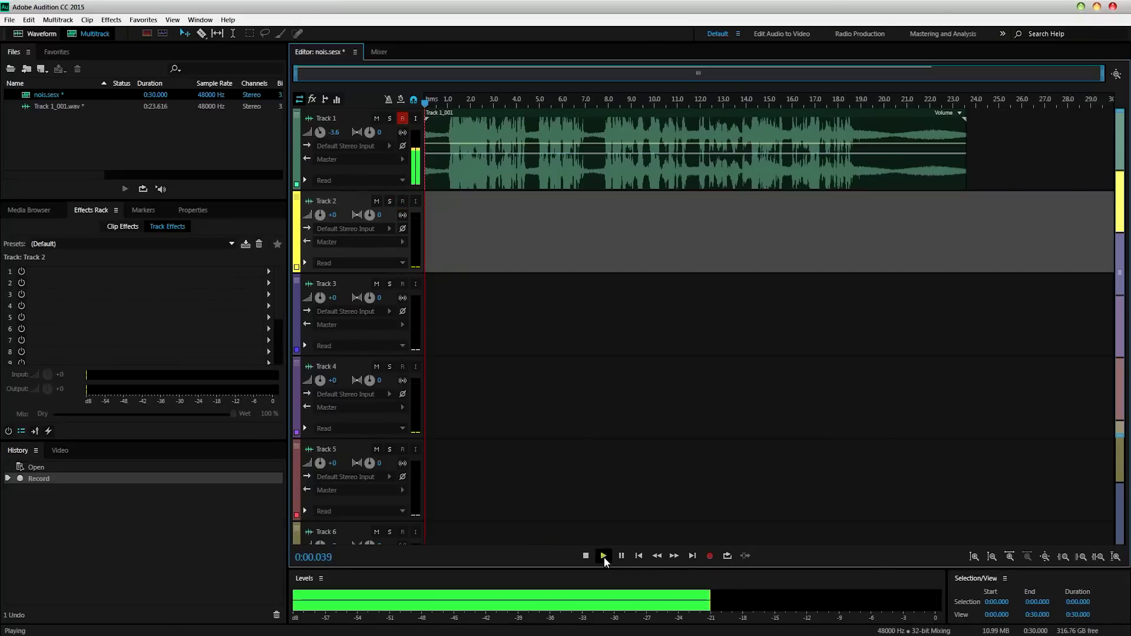
left_click(604, 557)
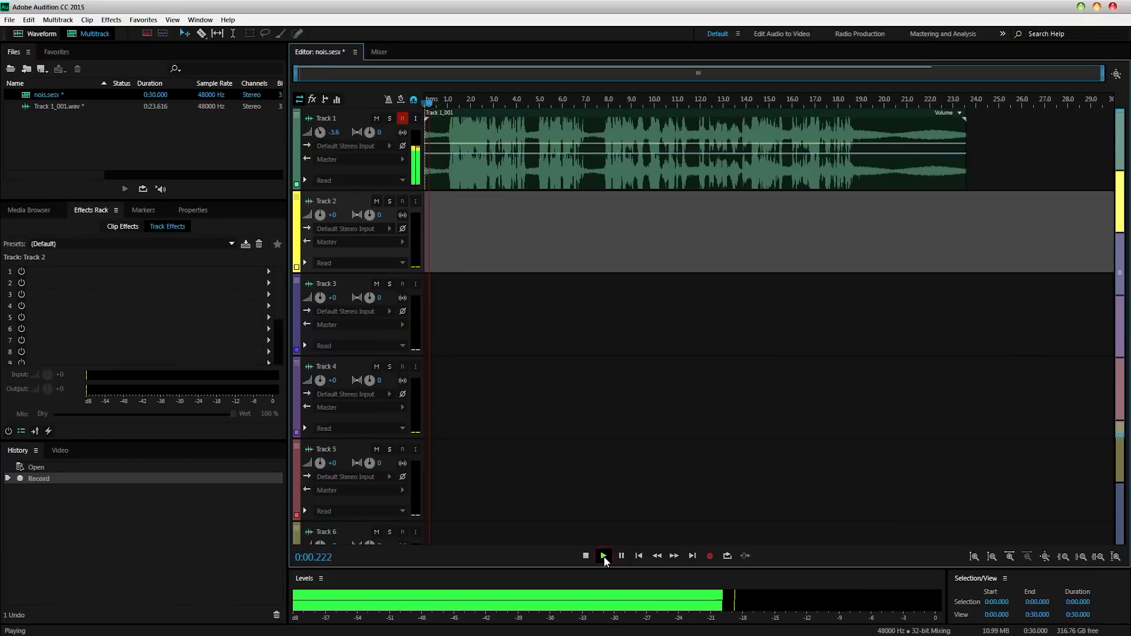
key("space")
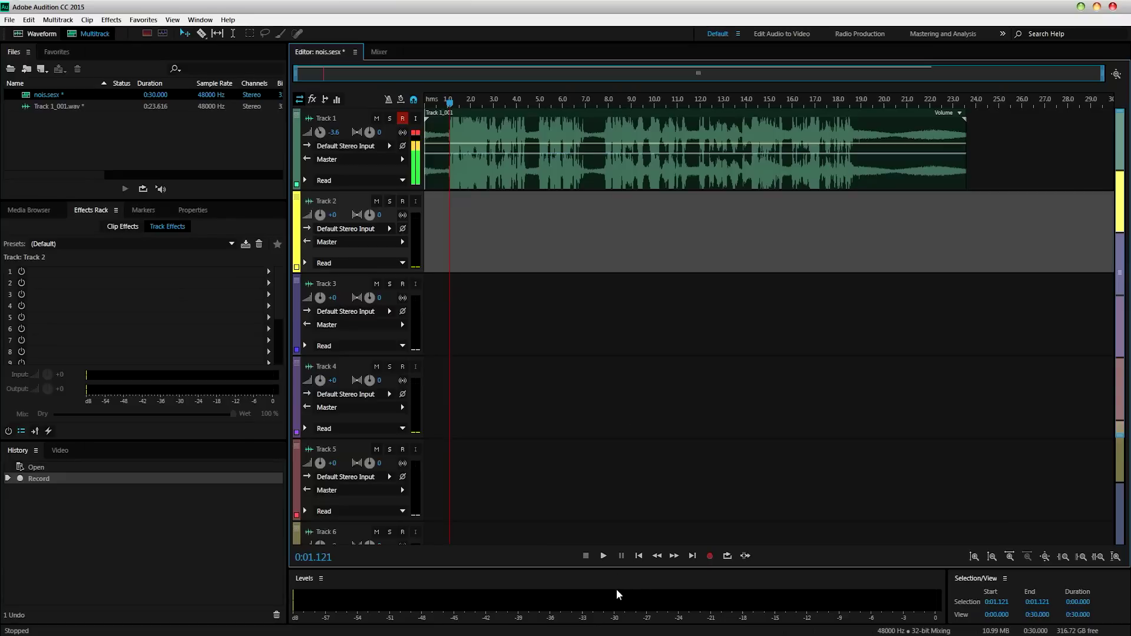
left_click(603, 555)
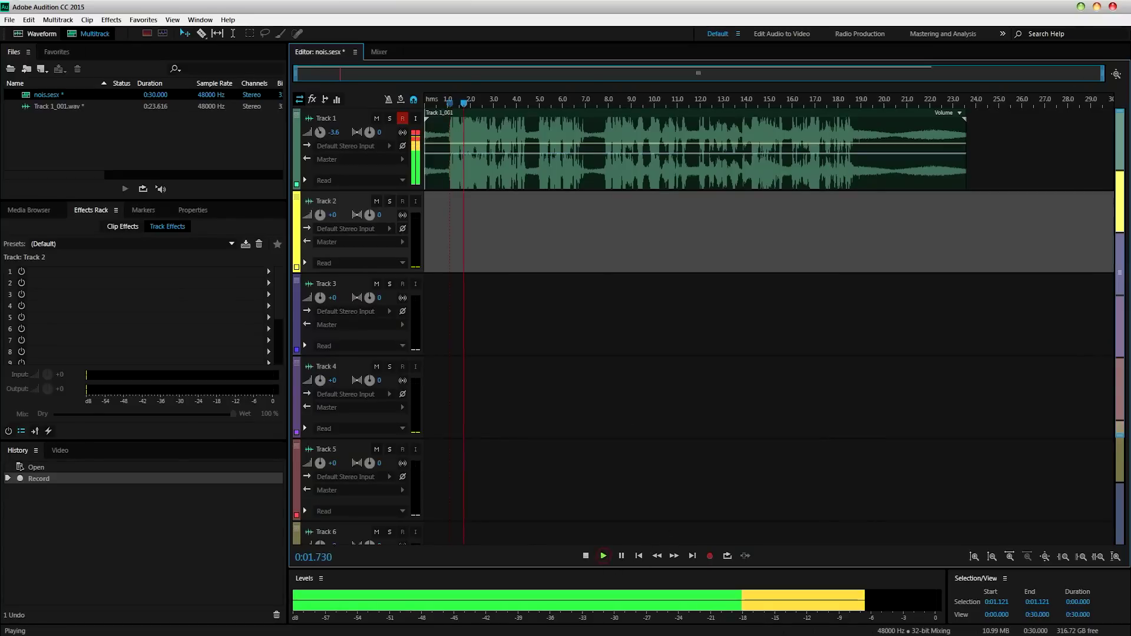
left_click(1071, 3)
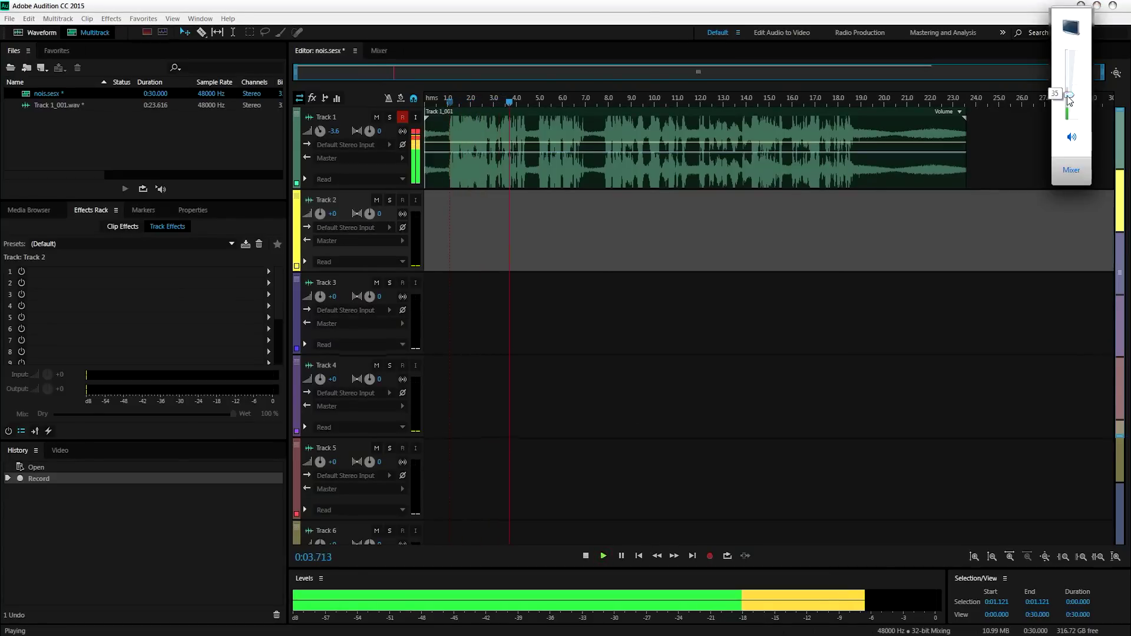
left_click(939, 8)
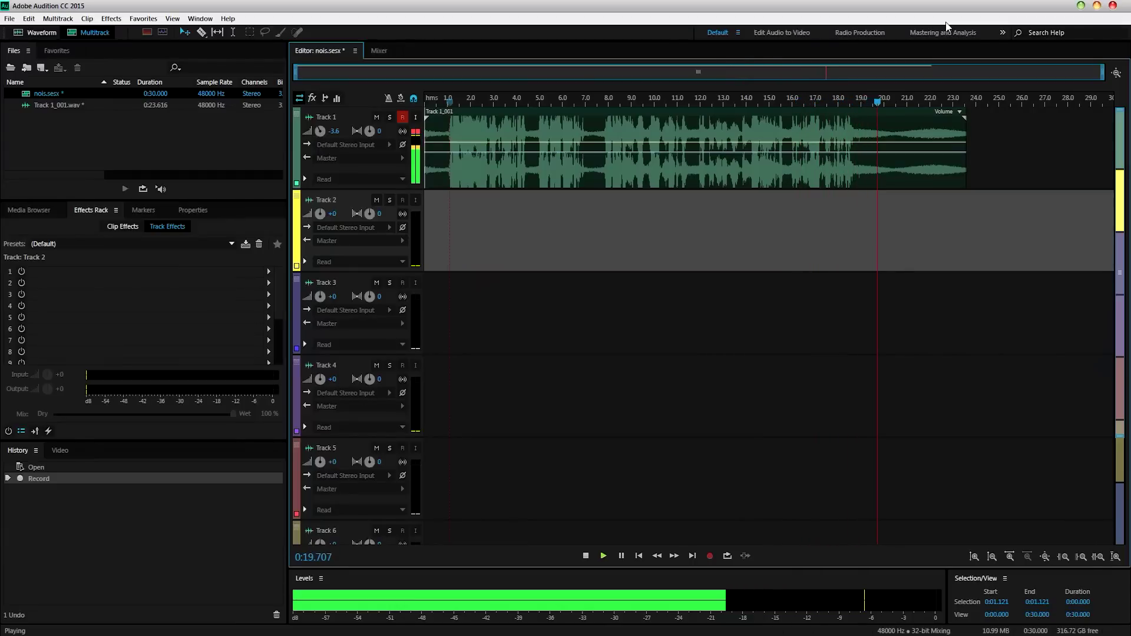
key("space")
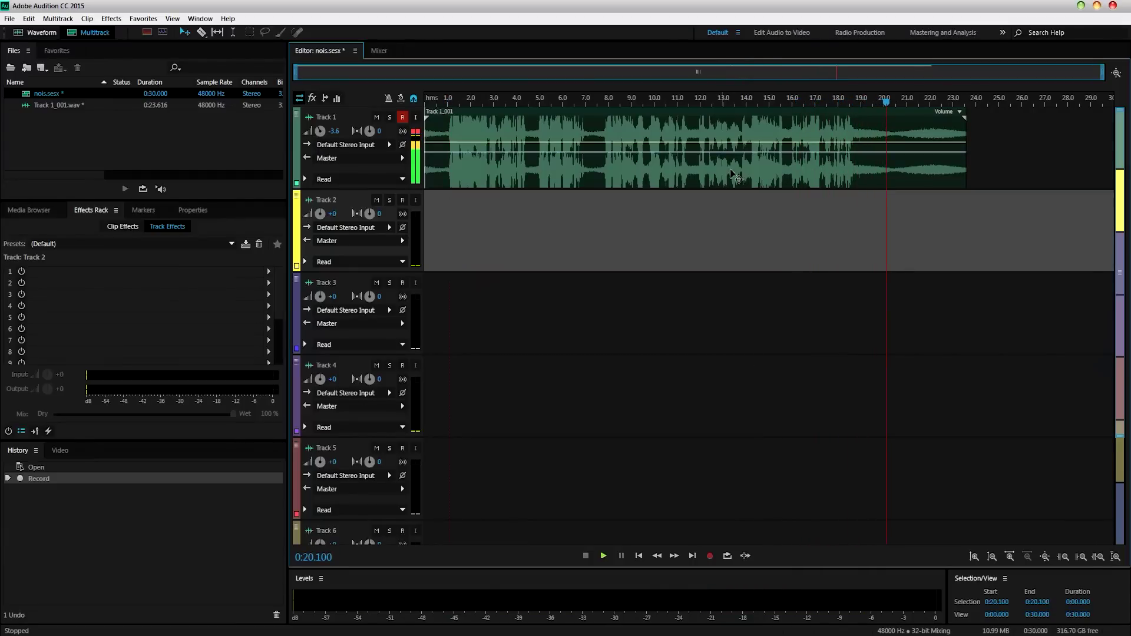
- Open the Track 1 clip in the Waveform editor
left_click(624, 148)
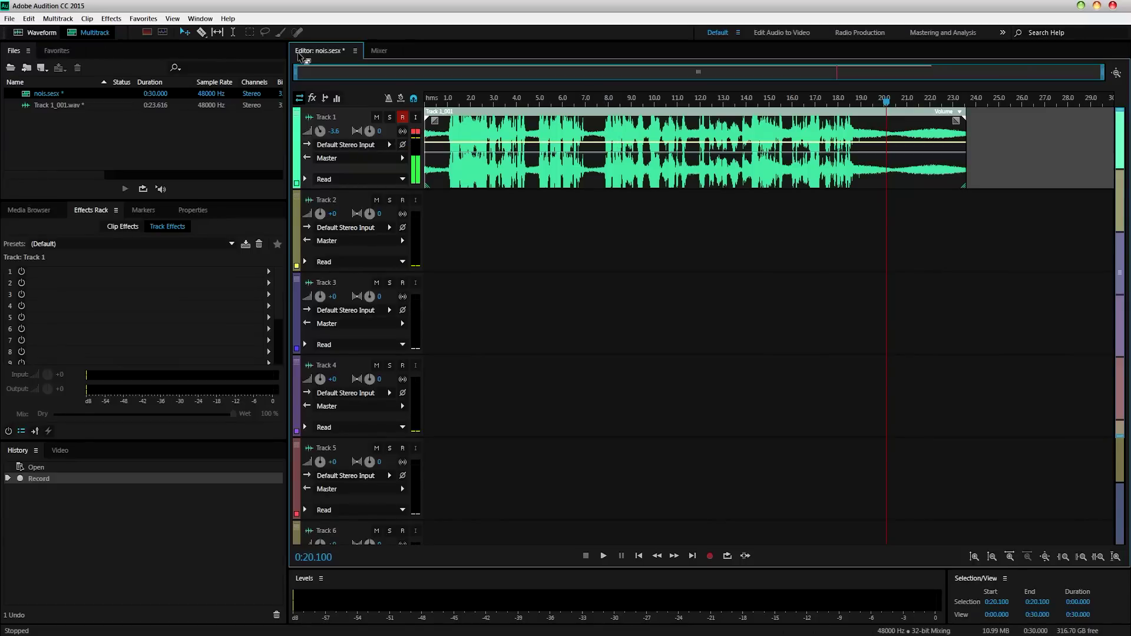
left_click(551, 137)
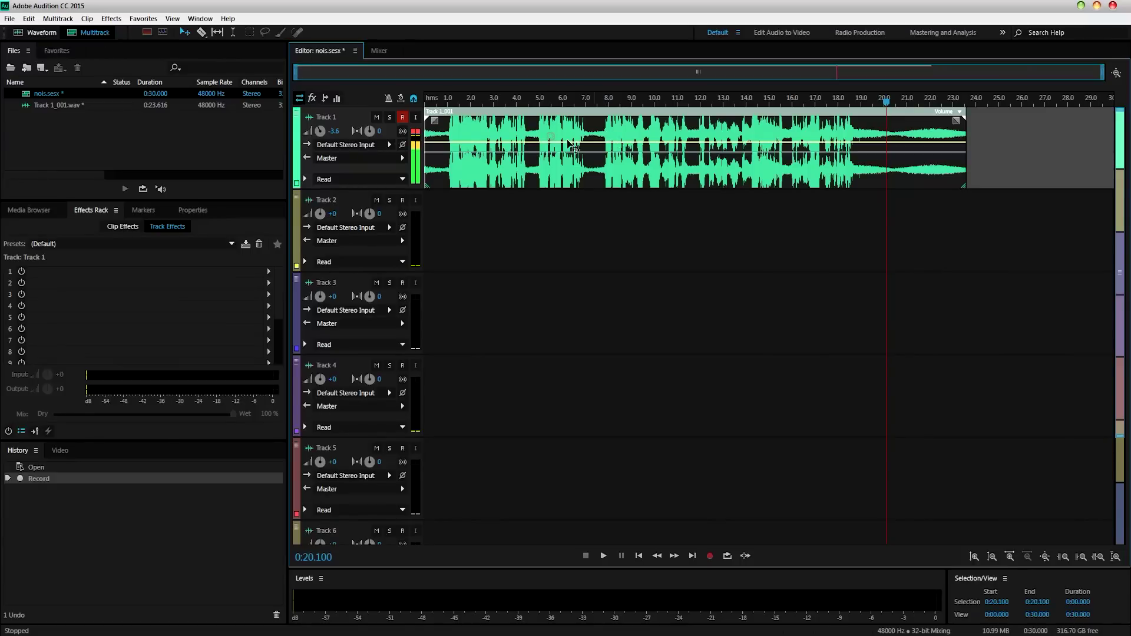
left_click(38, 33)
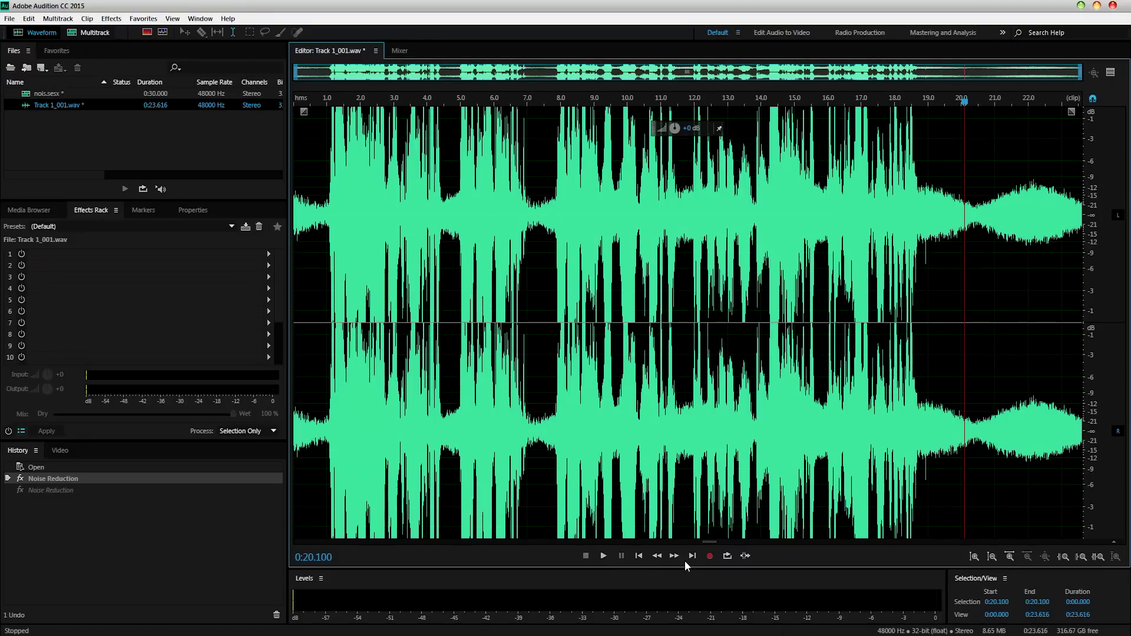
- Listen to the noise-only tail of the recording, starting at about 19.3 seconds
left_click(988, 180)
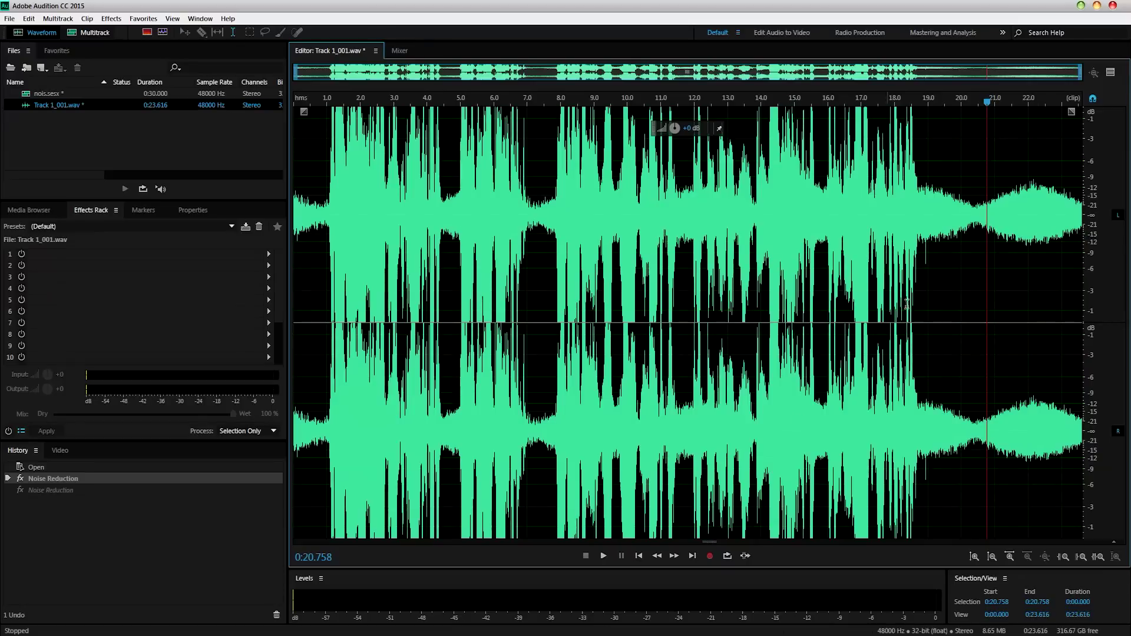
left_click(939, 102)
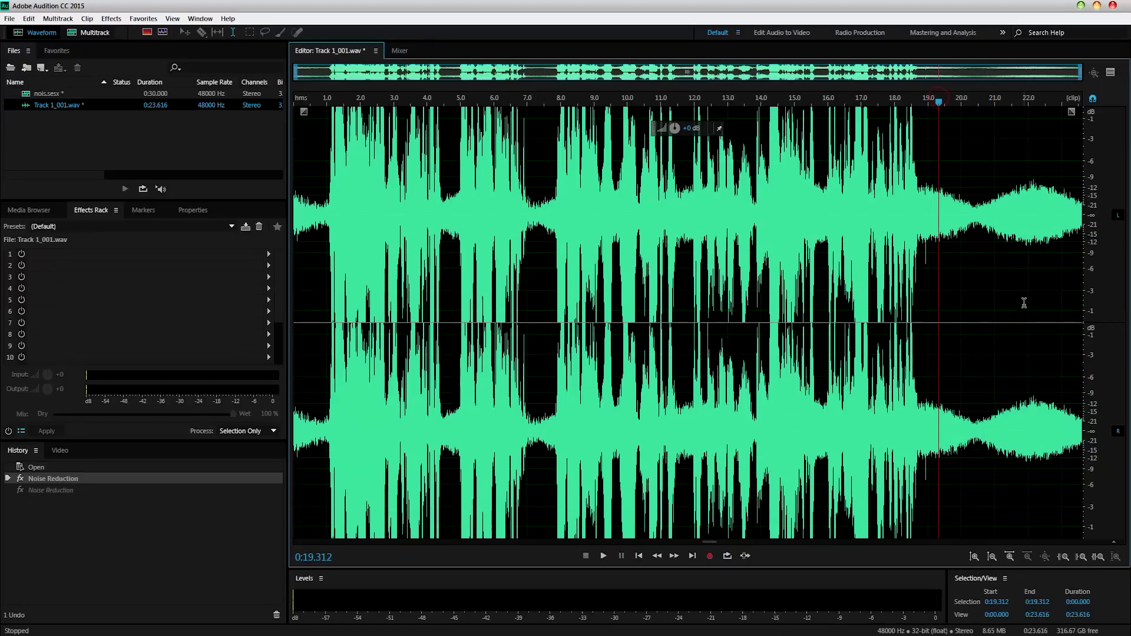
key("space")
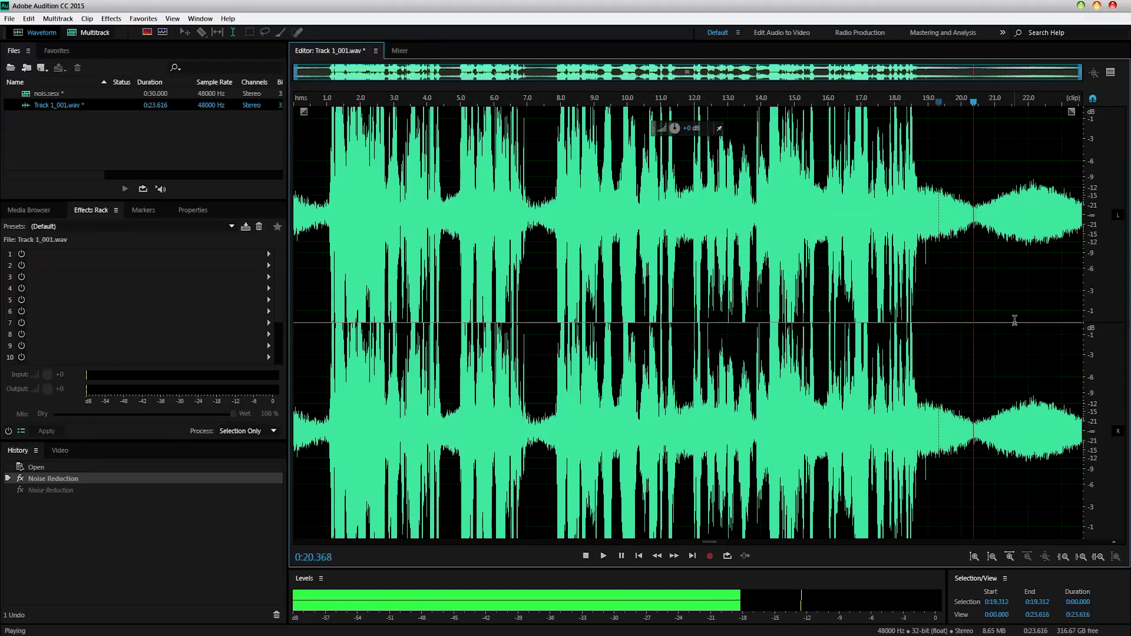
key("space")
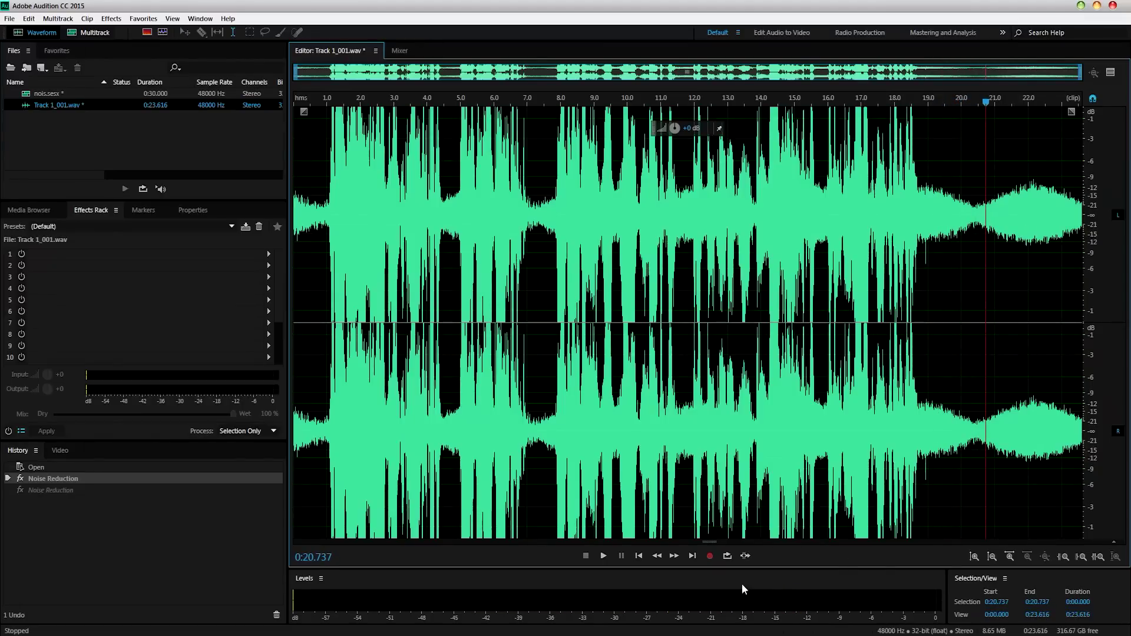
- Examine the noise-only tail of the waveform up close and replay it from about 19.3 seconds
scroll(980, 246, "up", 1)
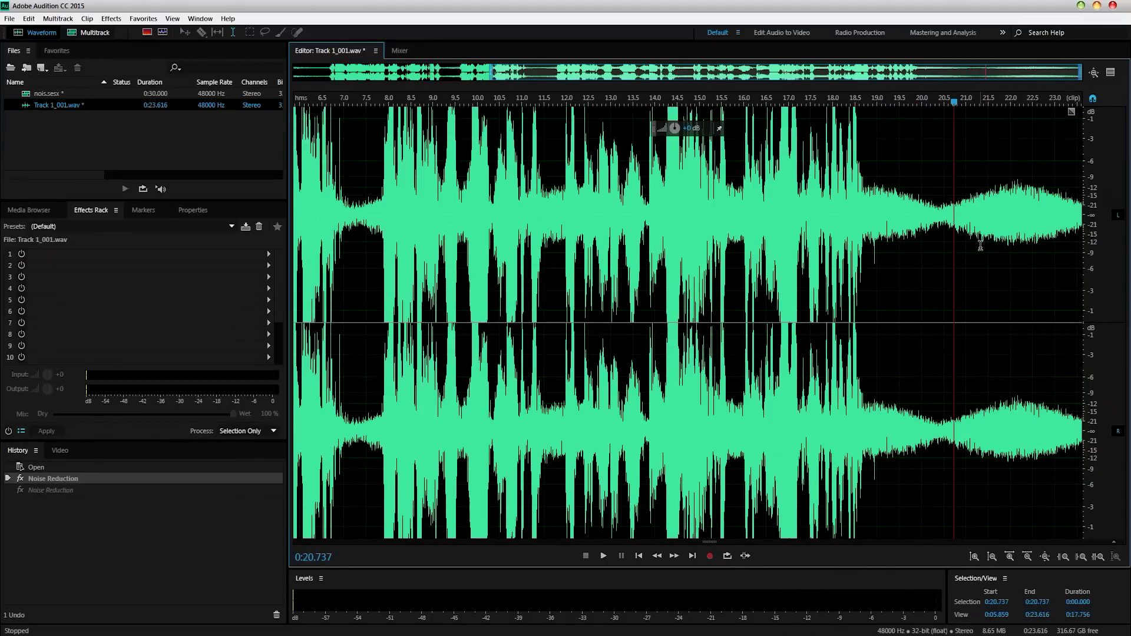
scroll(1007, 212, "up", 2)
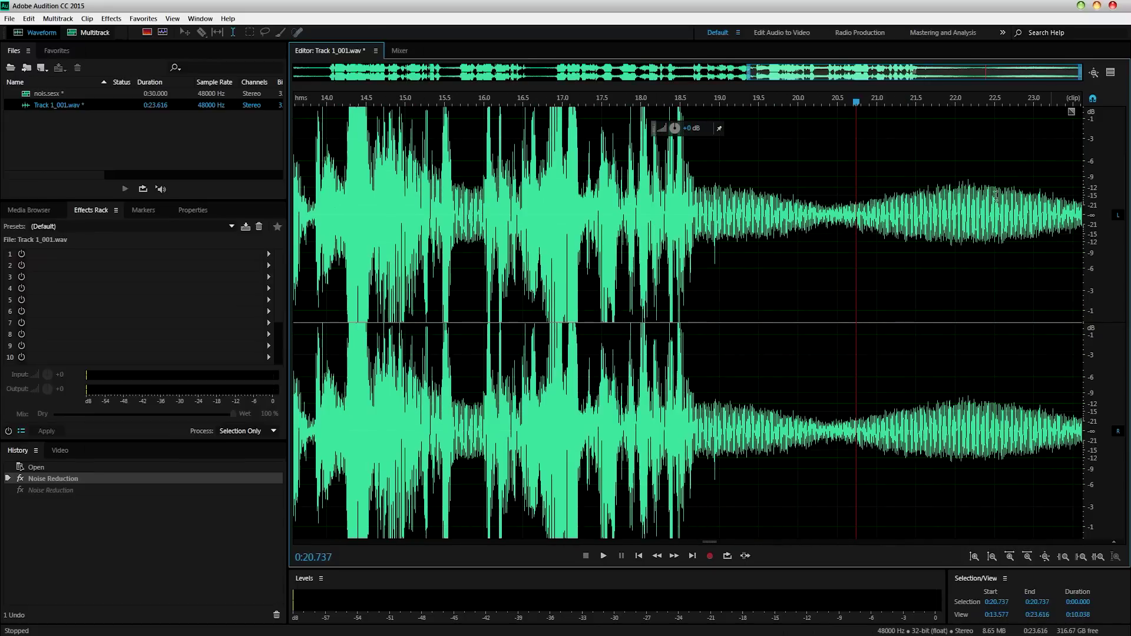
scroll(958, 241, "up", 1)
scroll(959, 240, "down", 2)
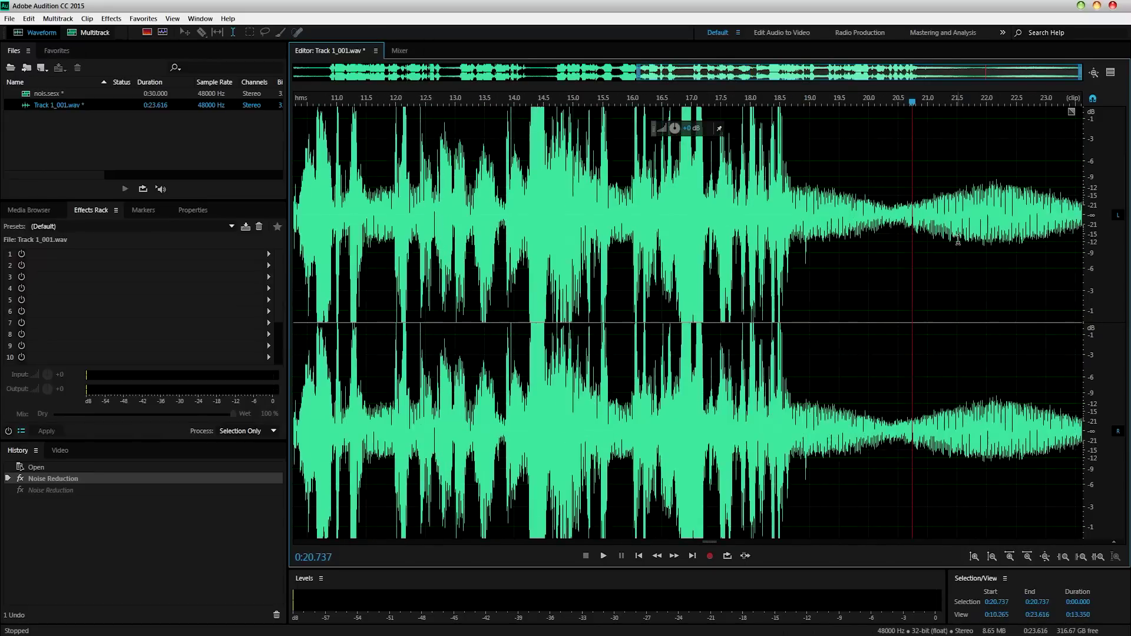
scroll(958, 241, "up", 2)
scroll(958, 240, "down", 3)
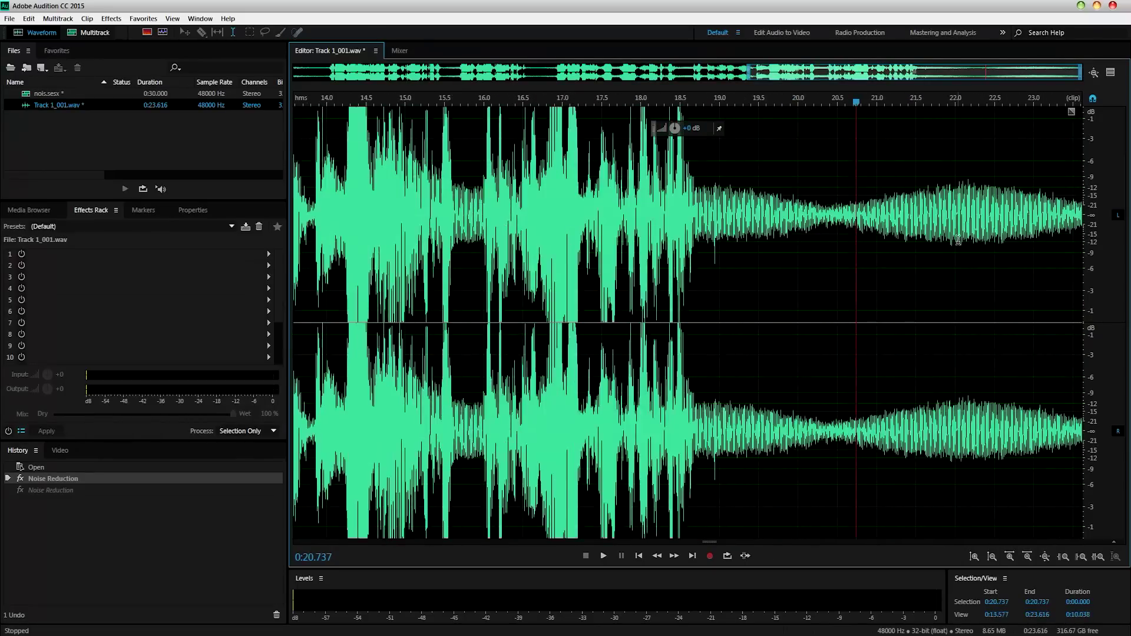
scroll(958, 240, "up", 4)
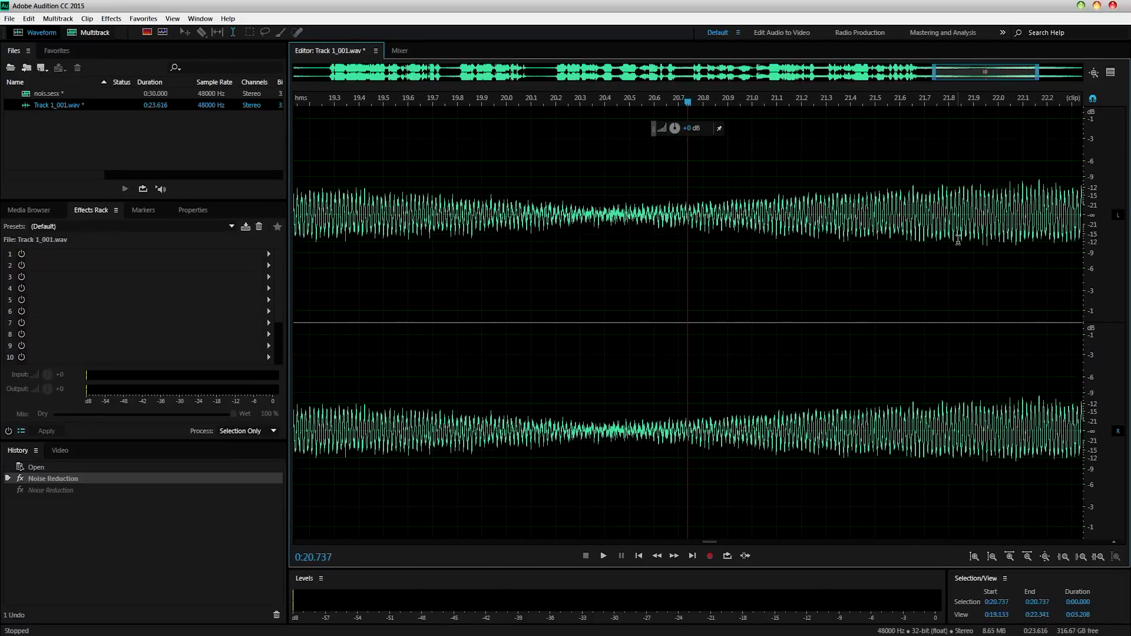
scroll(958, 240, "down", 1)
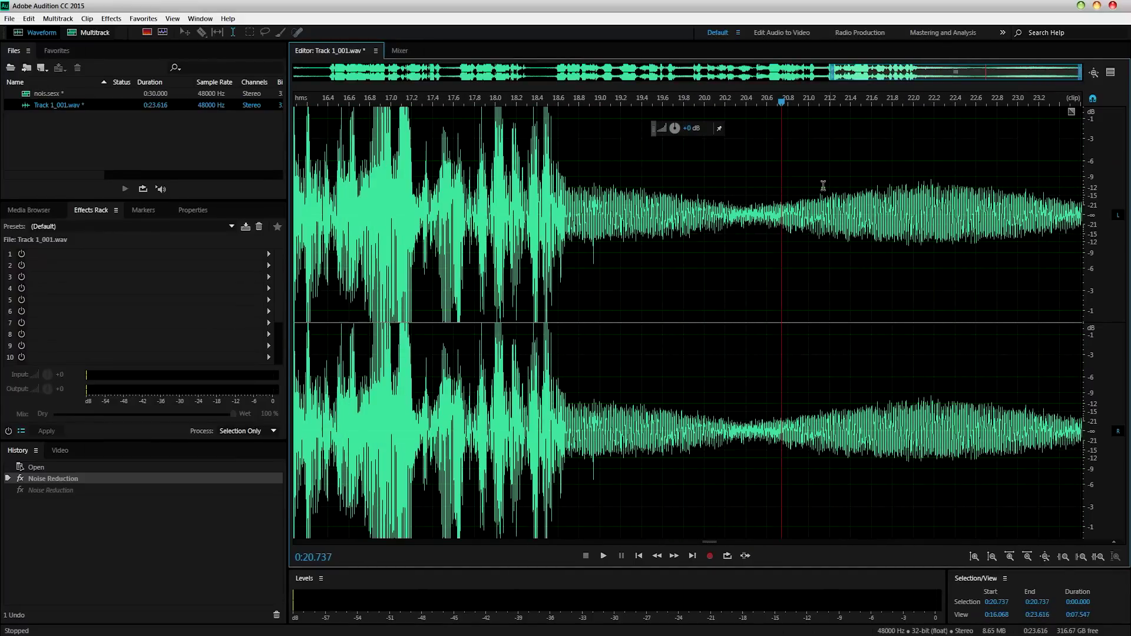
left_click(628, 101)
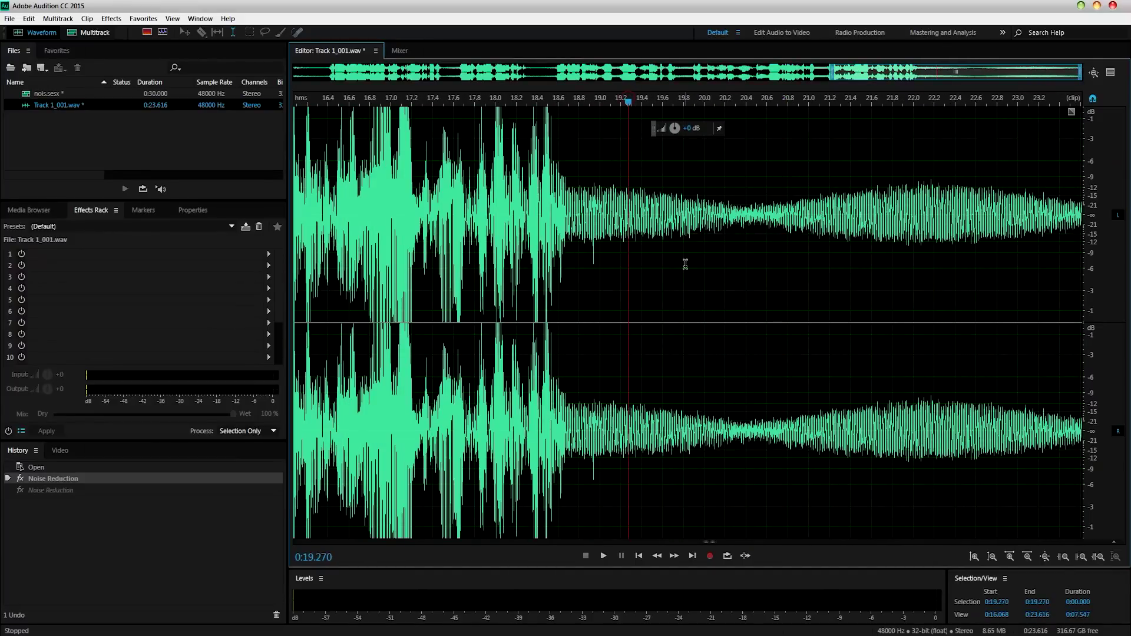
key("space")
key("space")
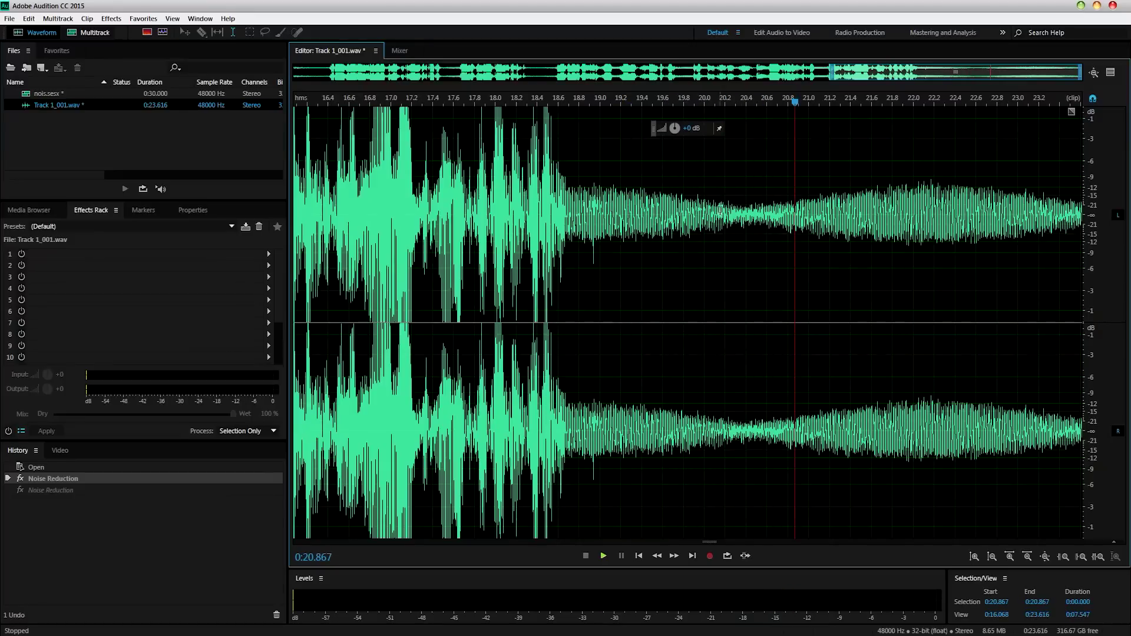
- Select the noise-only passage from 0:19.200 to 0:23.200 and capture it as the noise print
left_click(626, 104)
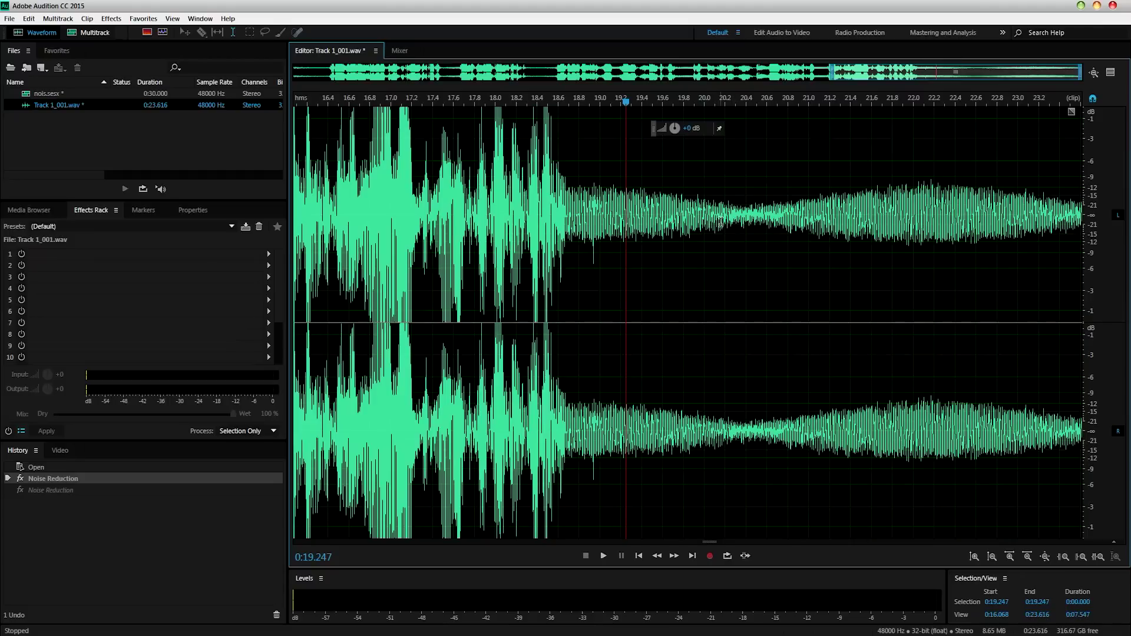
left_click_drag(620, 114, 1040, 141)
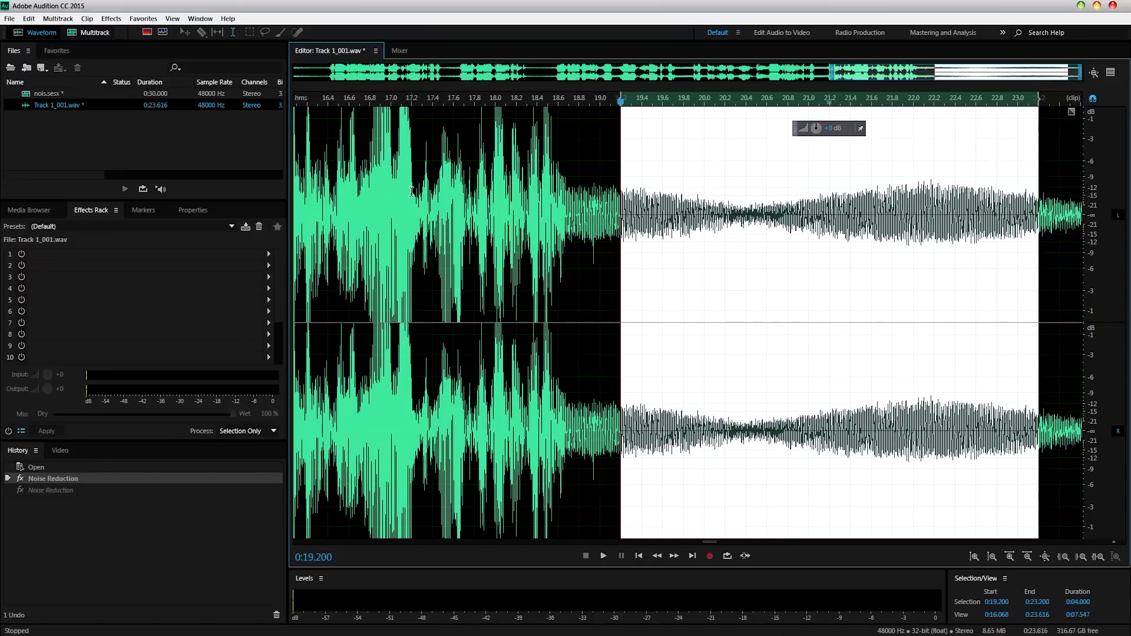
key("space")
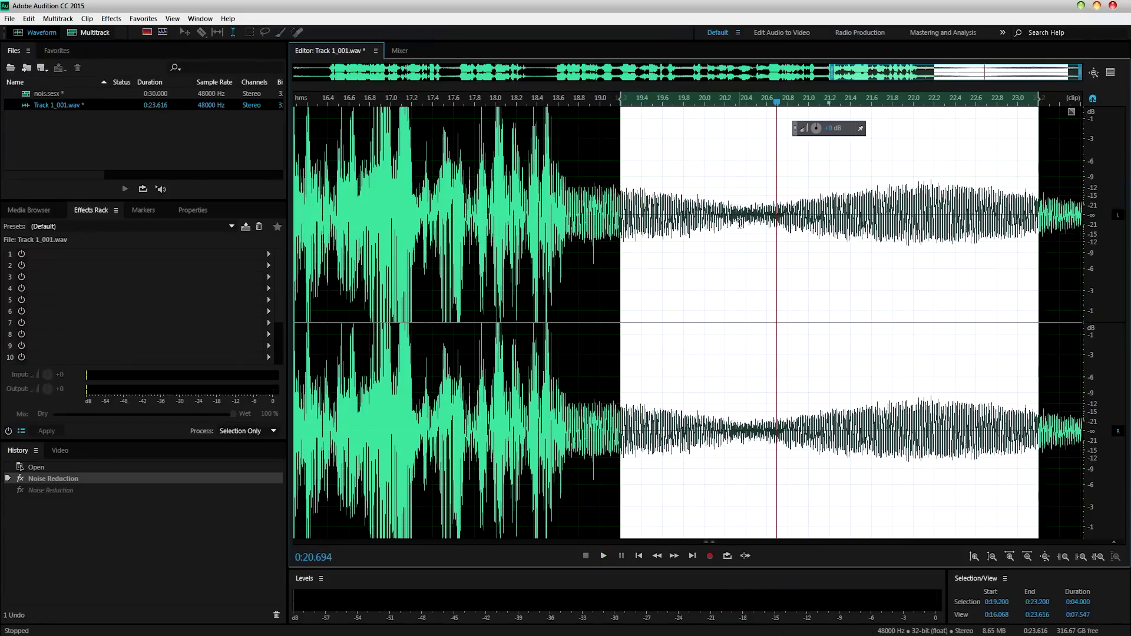
left_click(111, 18)
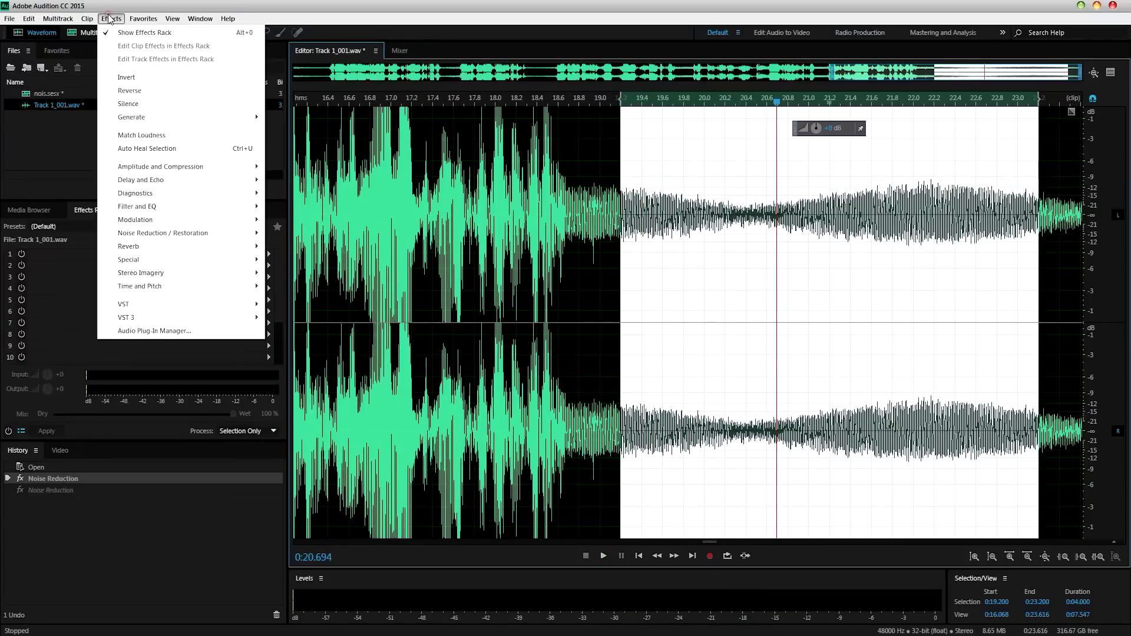
mouse_move(146, 237)
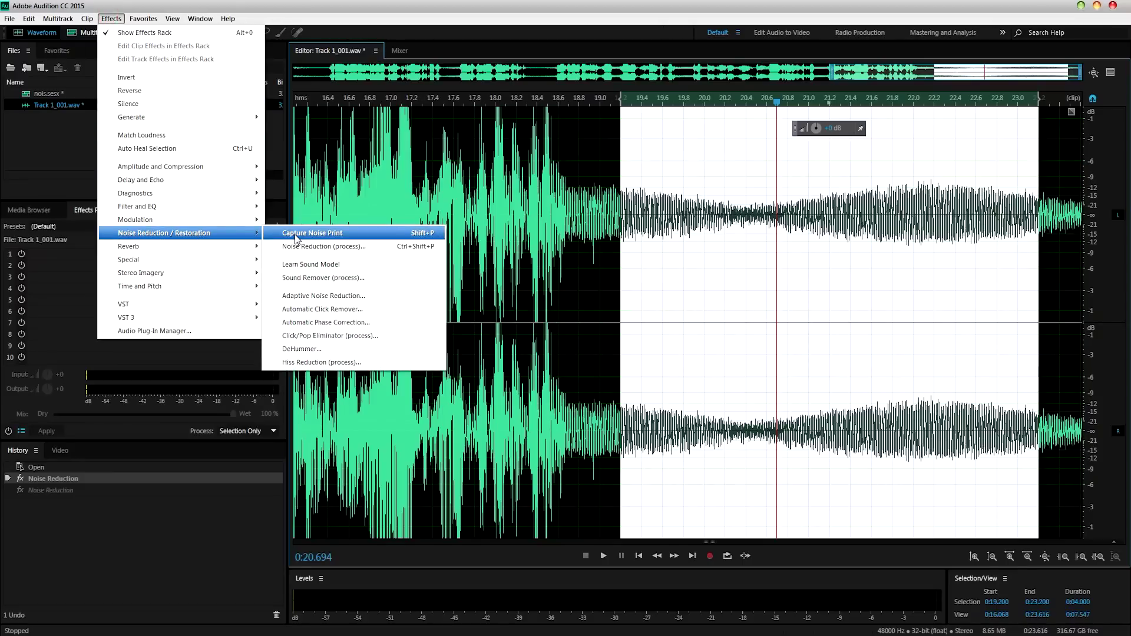
left_click(405, 234)
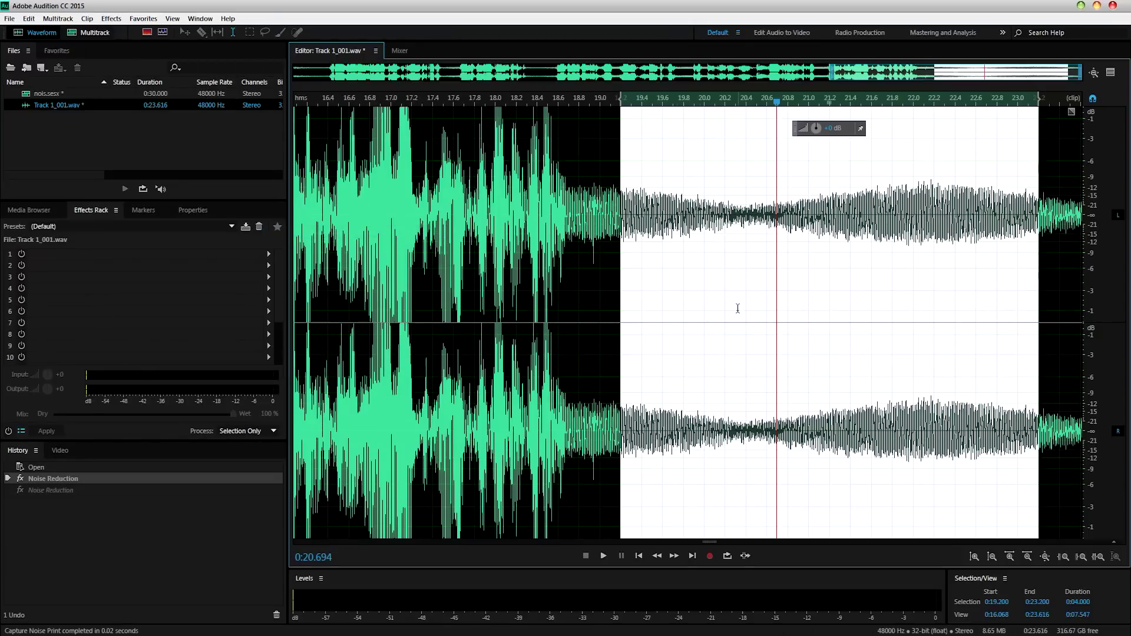
- Select the entire waveform and set up the Noise Reduction process at 89% with a 17.9 dB reduction
key("space")
key("space")
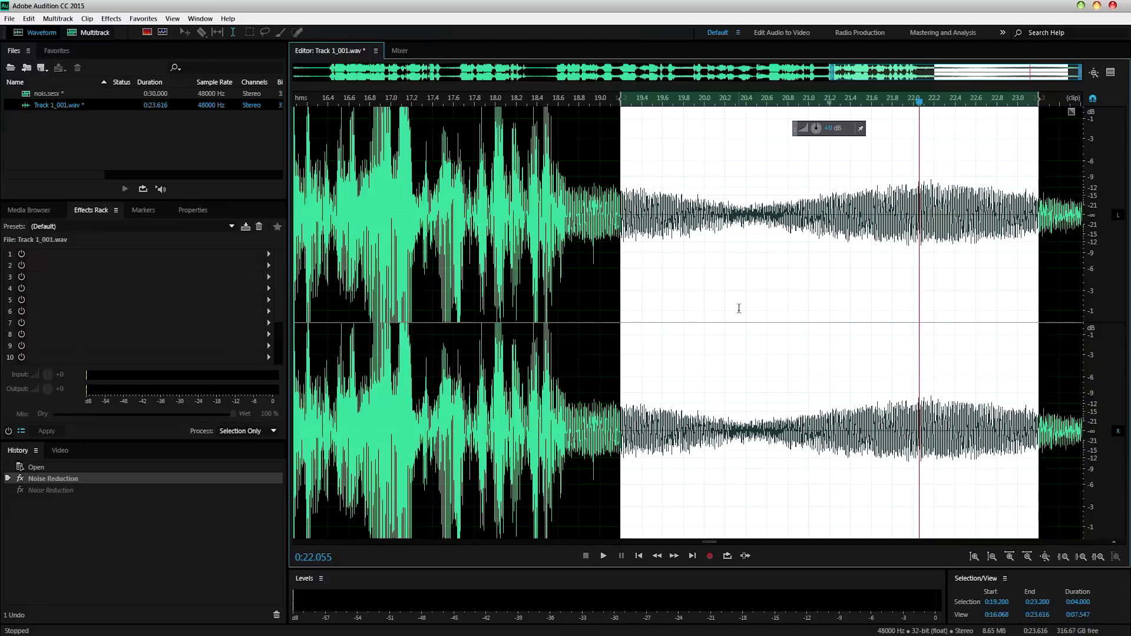
key("ctrl+a")
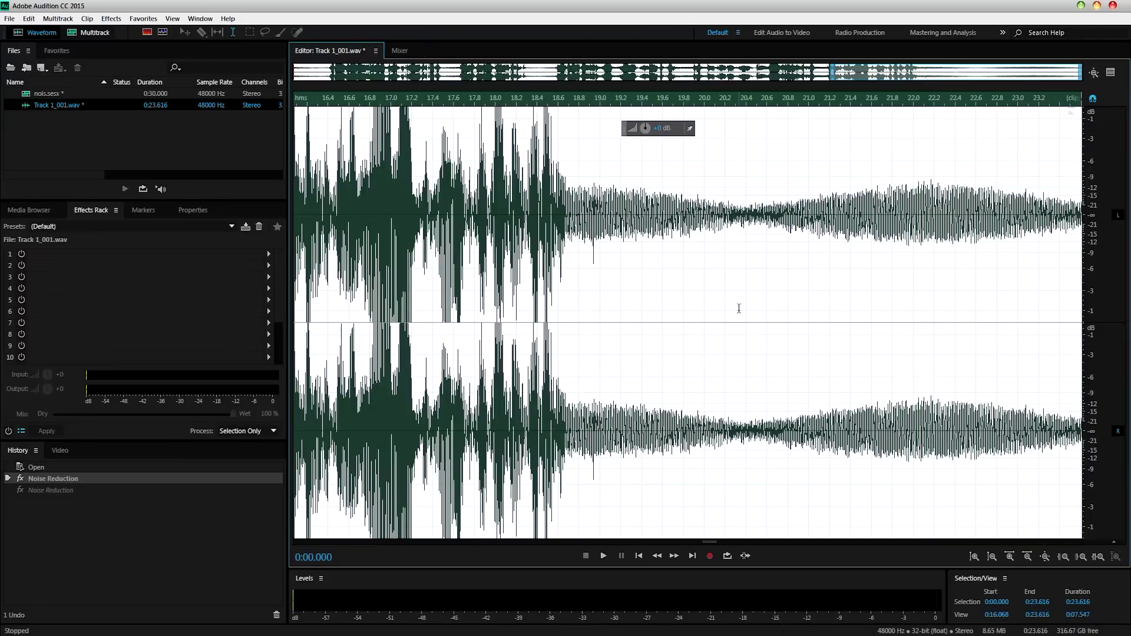
left_click(110, 19)
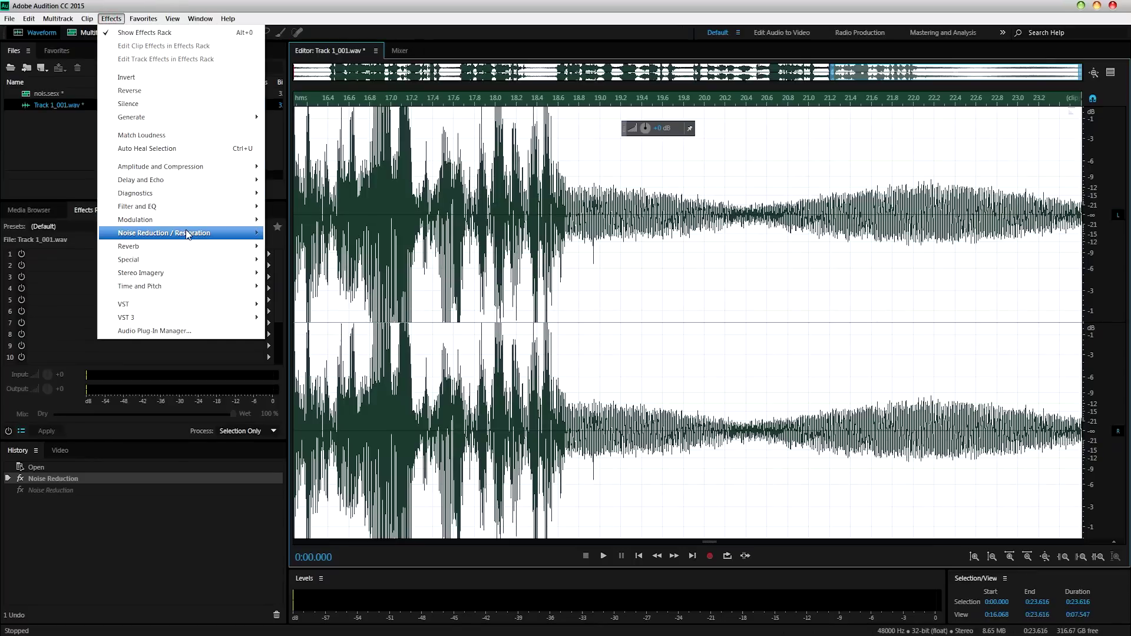
mouse_move(187, 234)
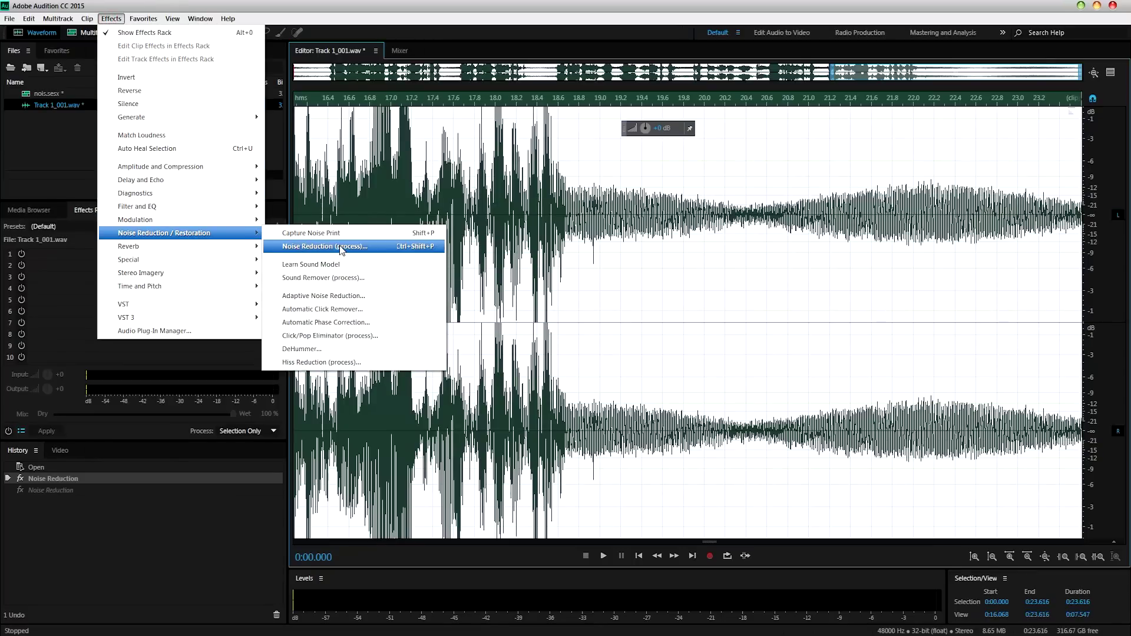
left_click(307, 250)
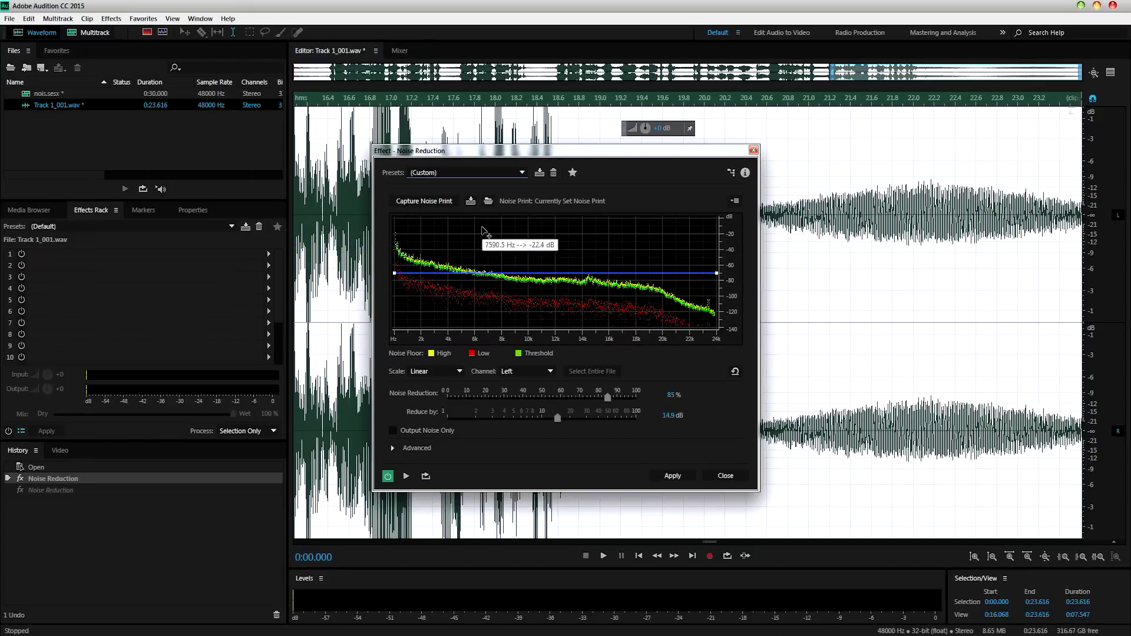
left_click_drag(611, 397, 541, 398)
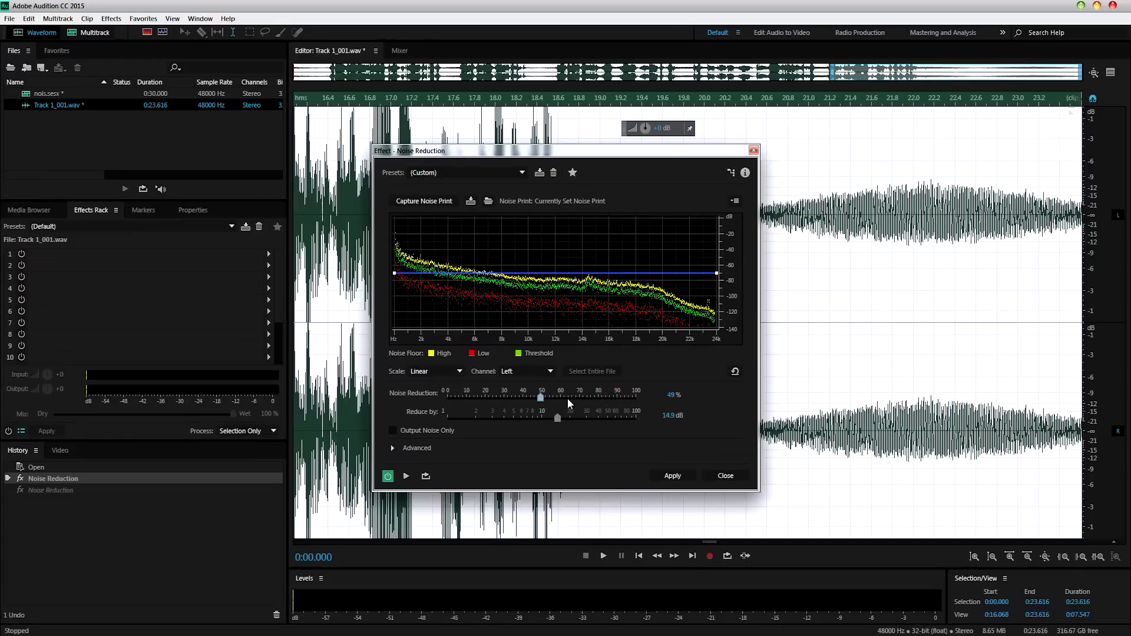
left_click_drag(541, 398, 557, 419)
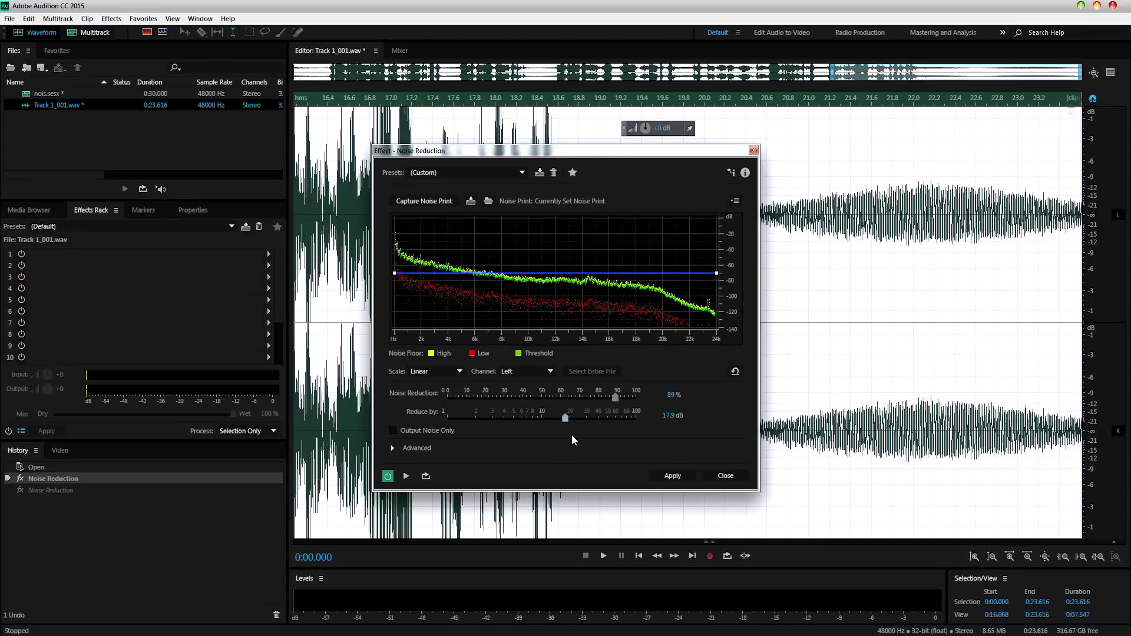
- Preview only the noise that will be removed, and apply the noise reduction to the entire waveform
left_click(392, 433)
left_click(406, 476)
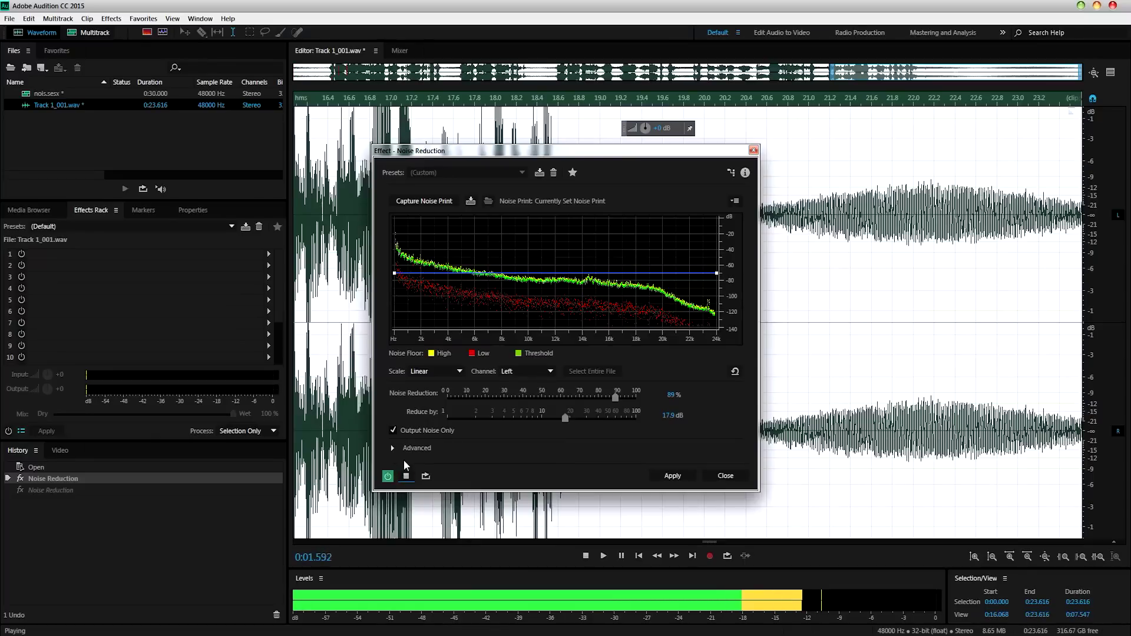
left_click(406, 476)
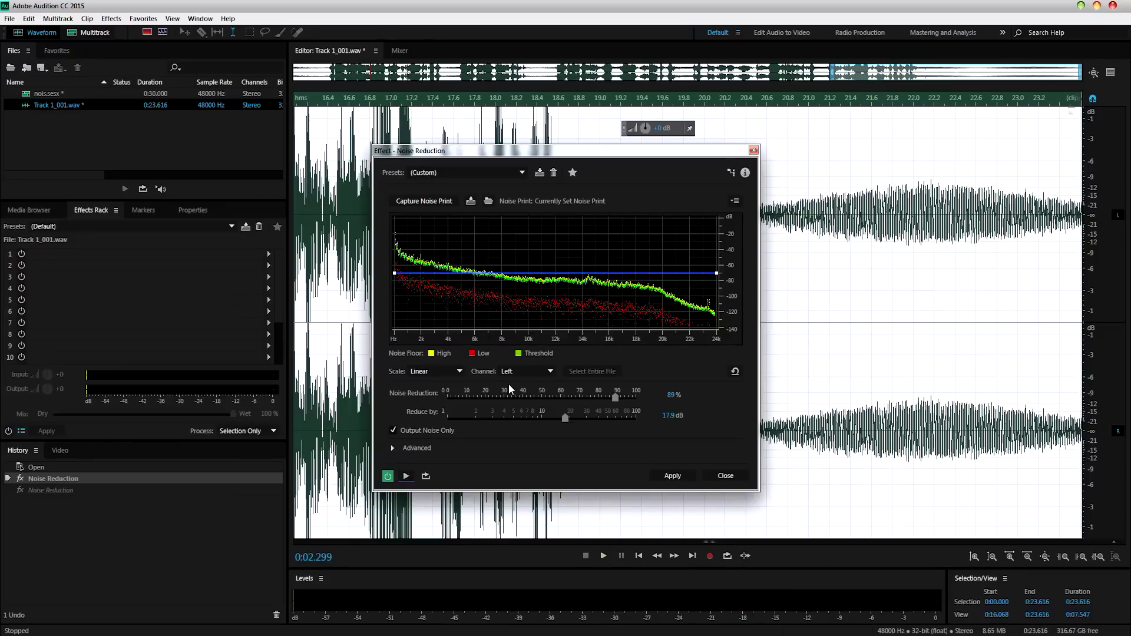
left_click(408, 477)
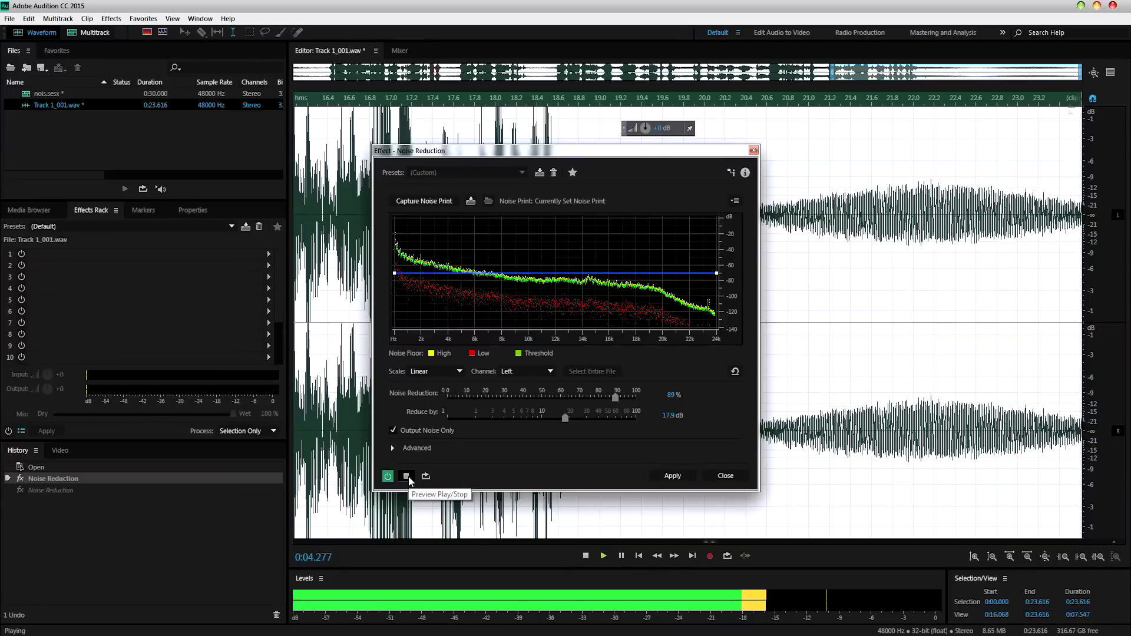
left_click(408, 477)
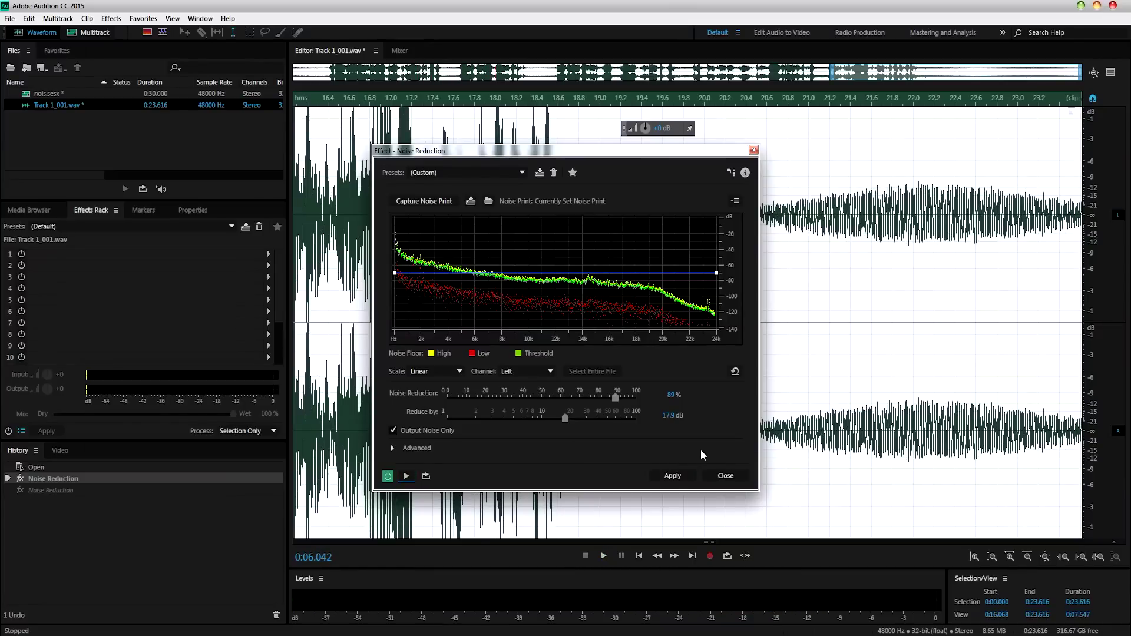
left_click(673, 475)
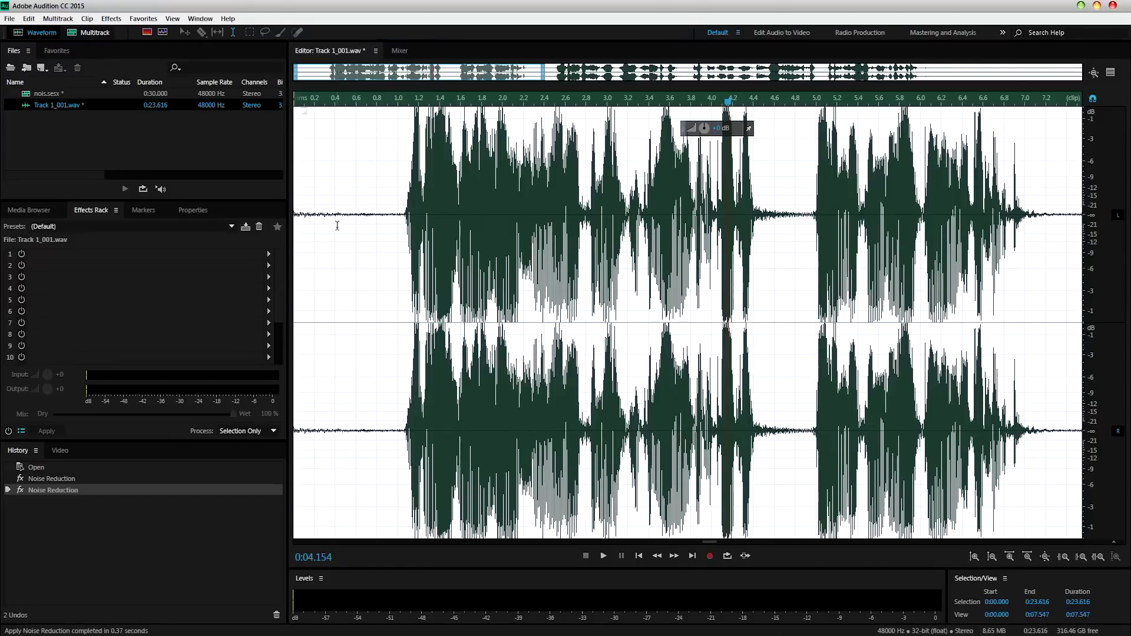
- Listen to the cleaned recording from the beginning, adjusting the system volume during playback
left_click_drag(314, 218, 348, 221)
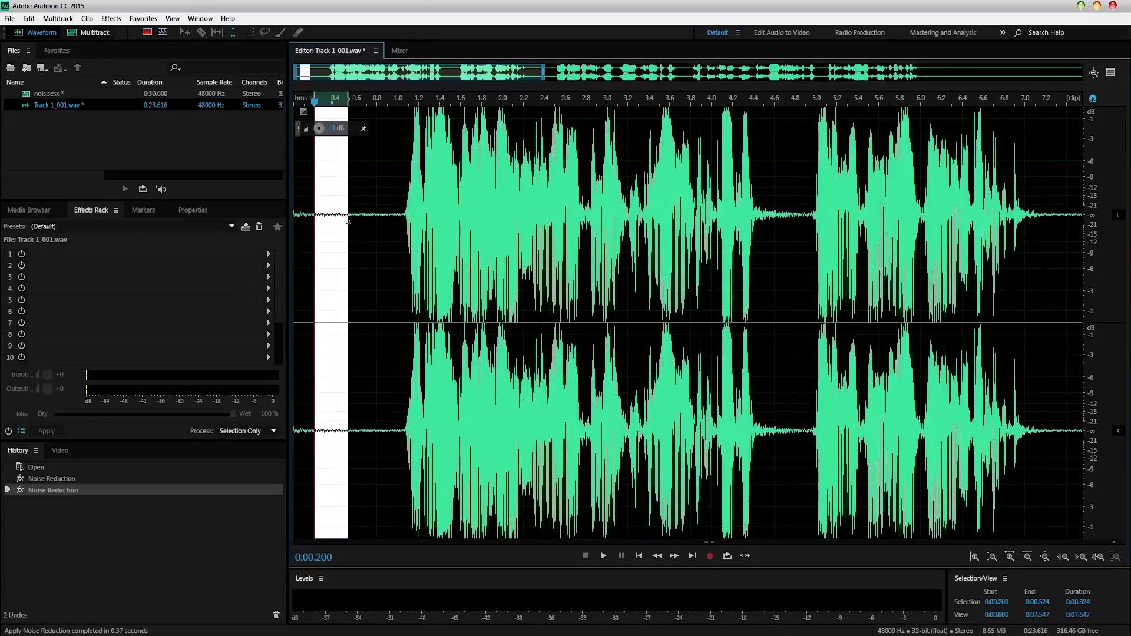
left_click(357, 222)
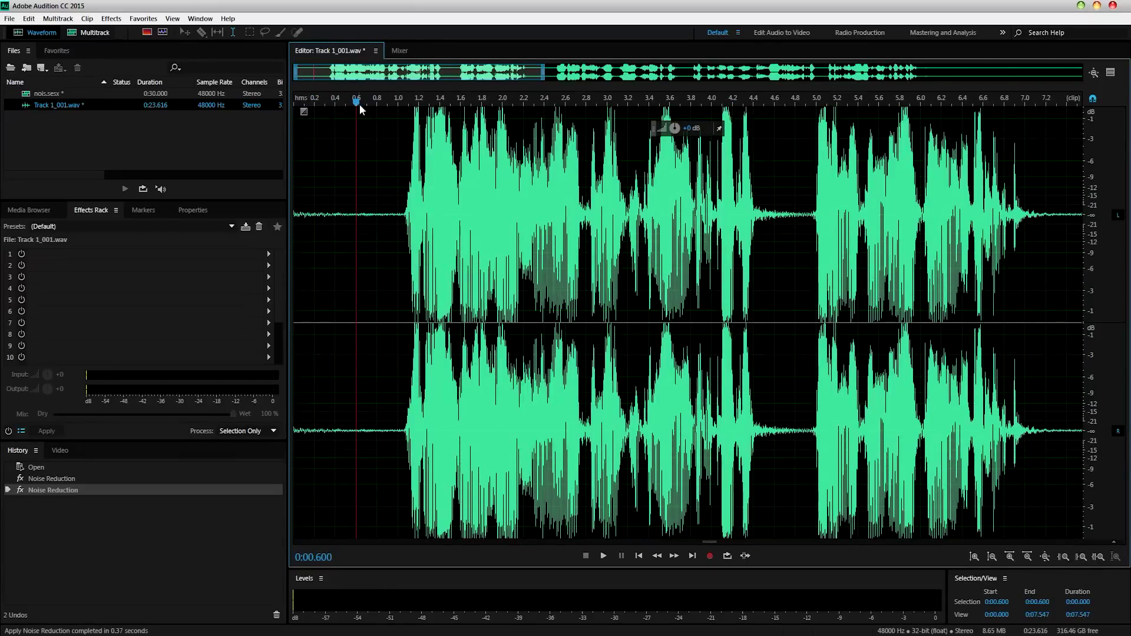
left_click(638, 556)
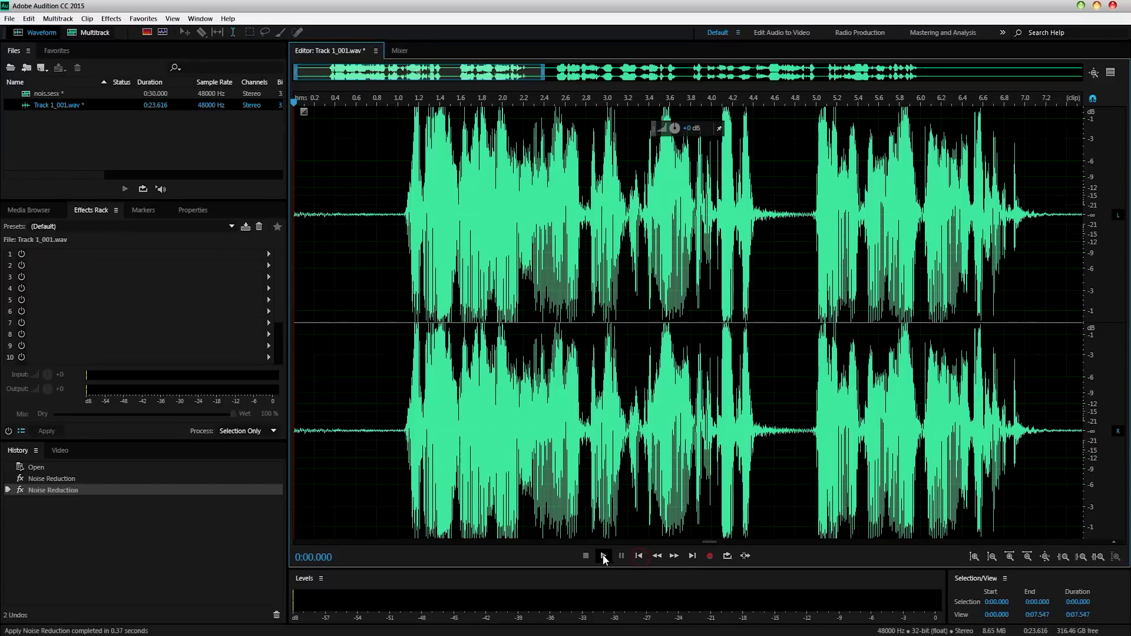
left_click(603, 556)
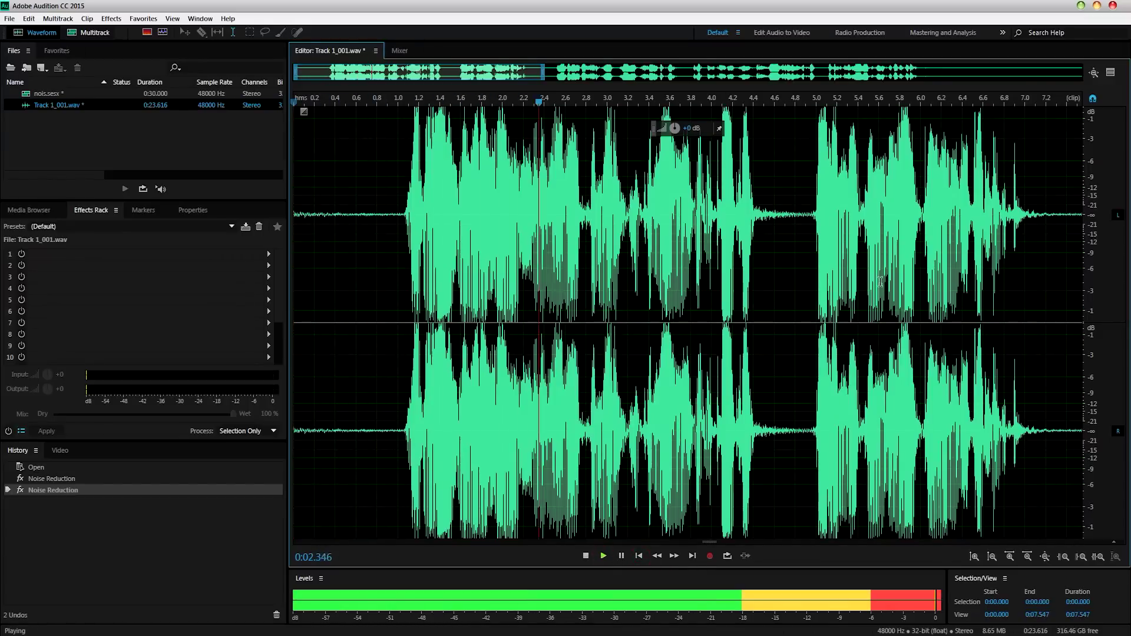
left_click(1065, 103)
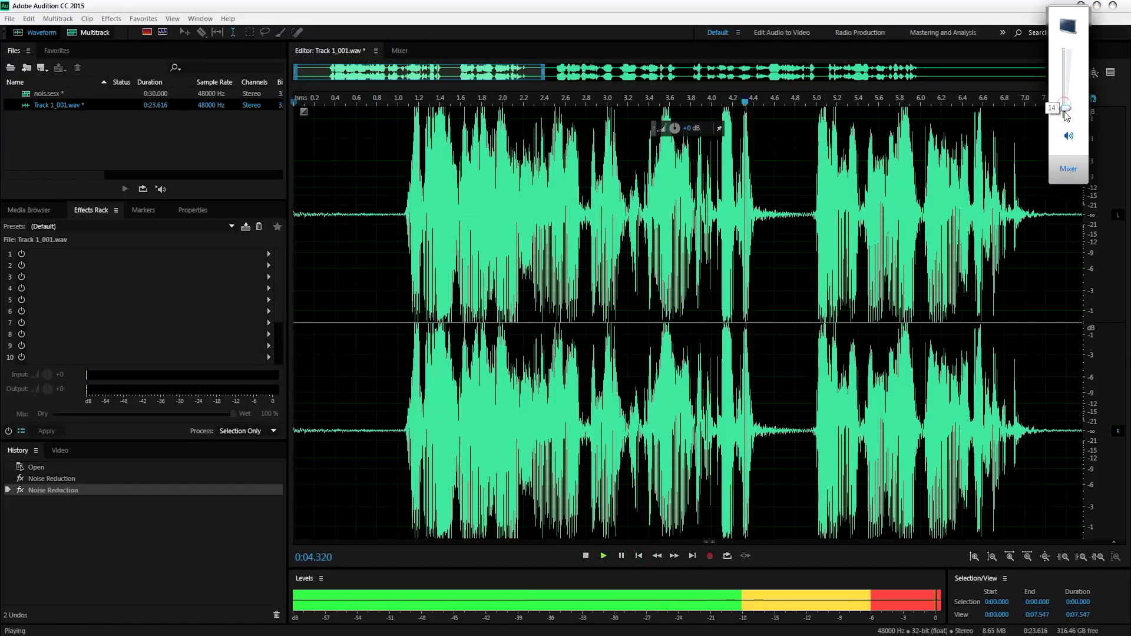
left_click_drag(1064, 102, 1066, 109)
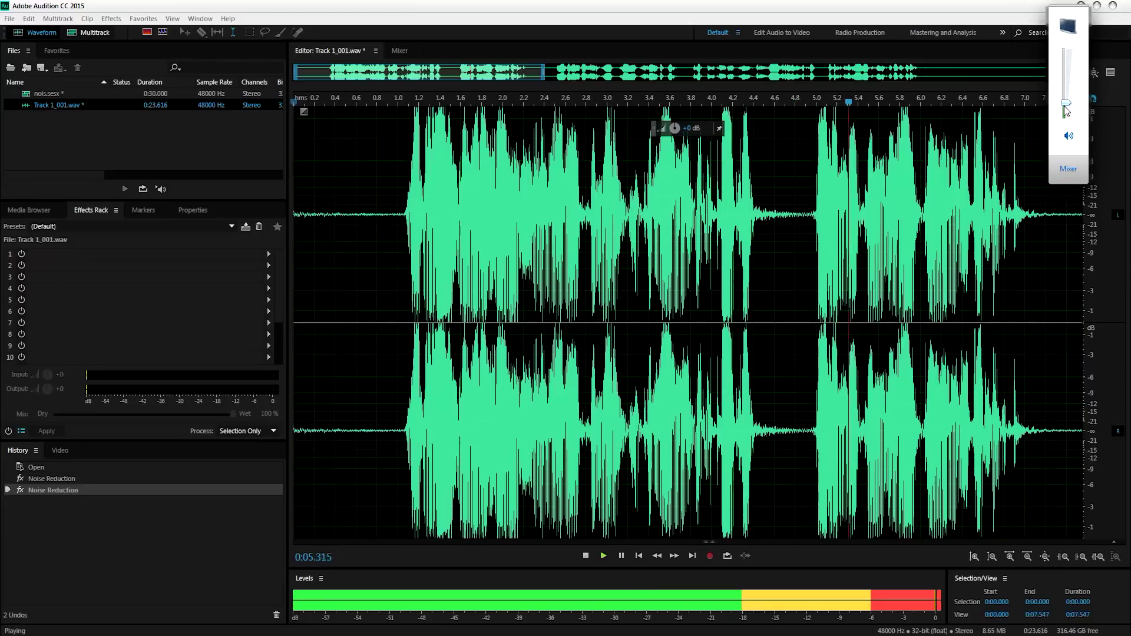
left_click(608, 562)
left_click(607, 561)
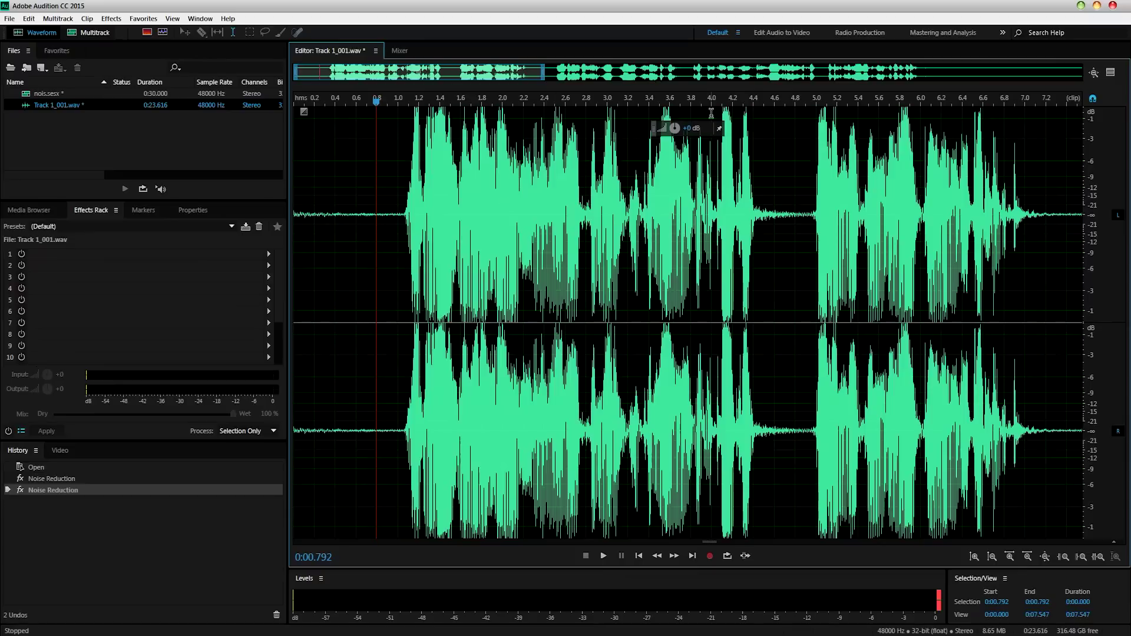
- Add a 10-band Graphic Equalizer from the filter and EQ effects to slot 1 of the Effects Rack
left_click(26, 255)
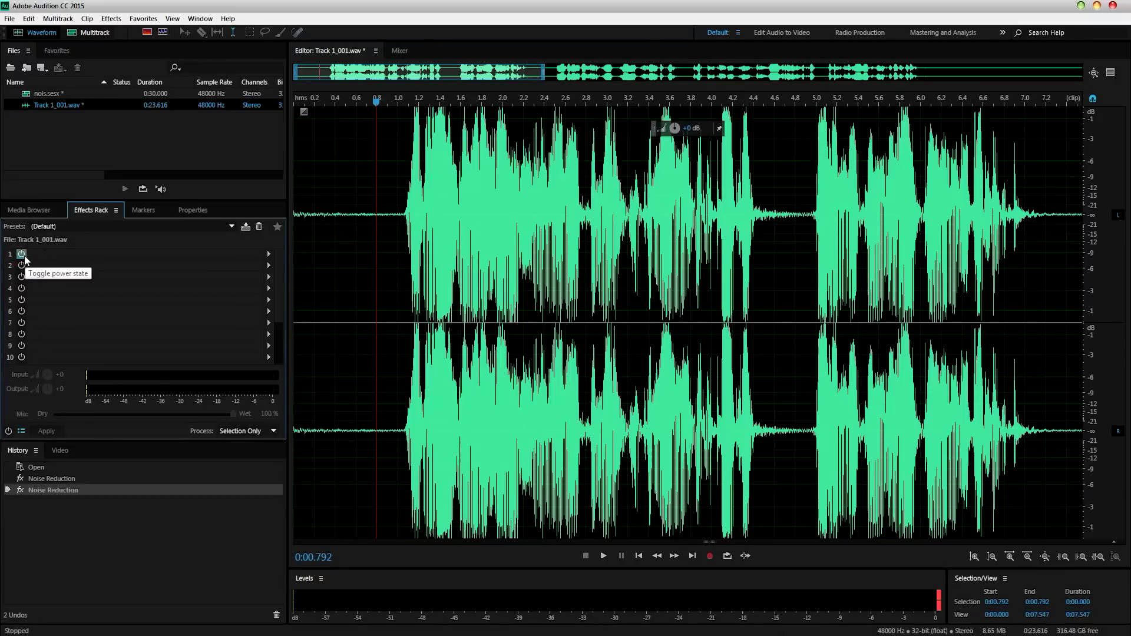
left_click(268, 254)
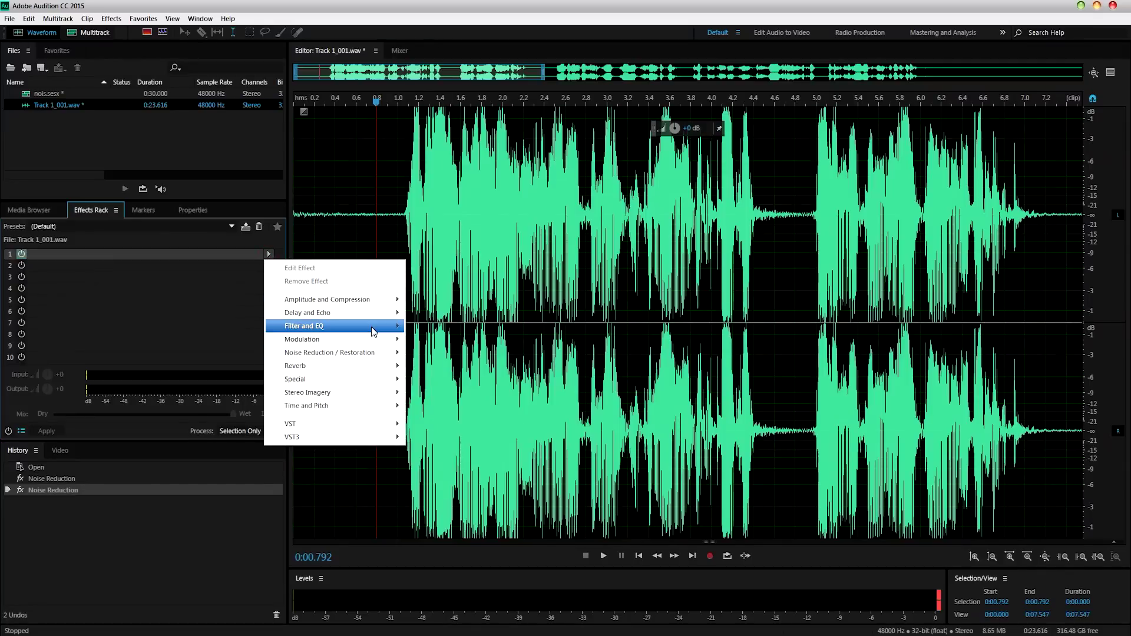
mouse_move(372, 307)
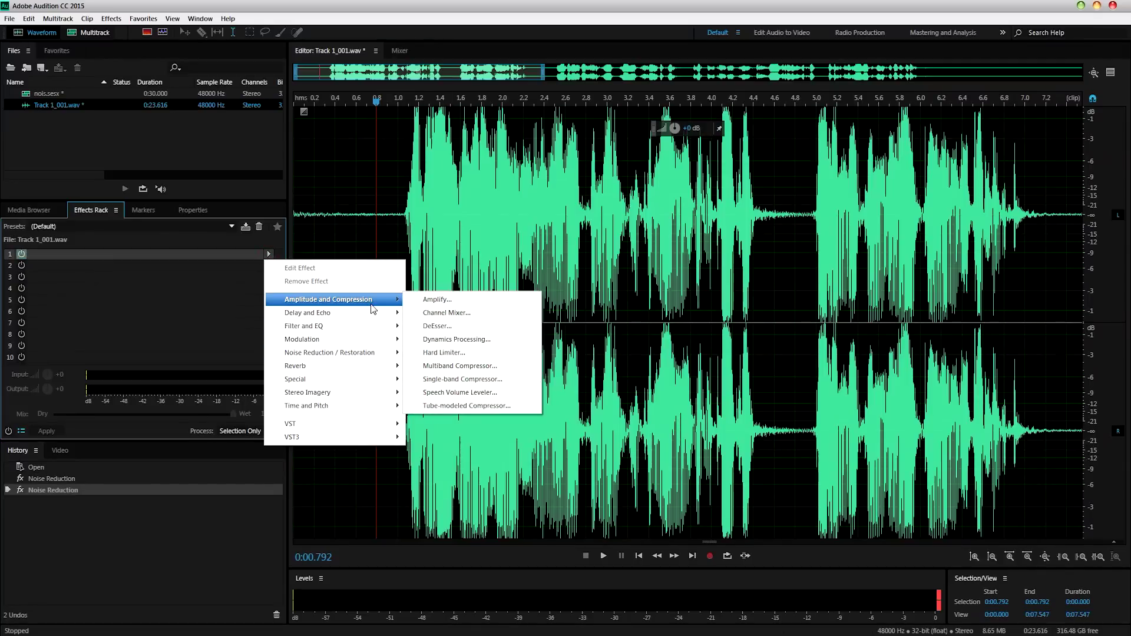
mouse_move(371, 327)
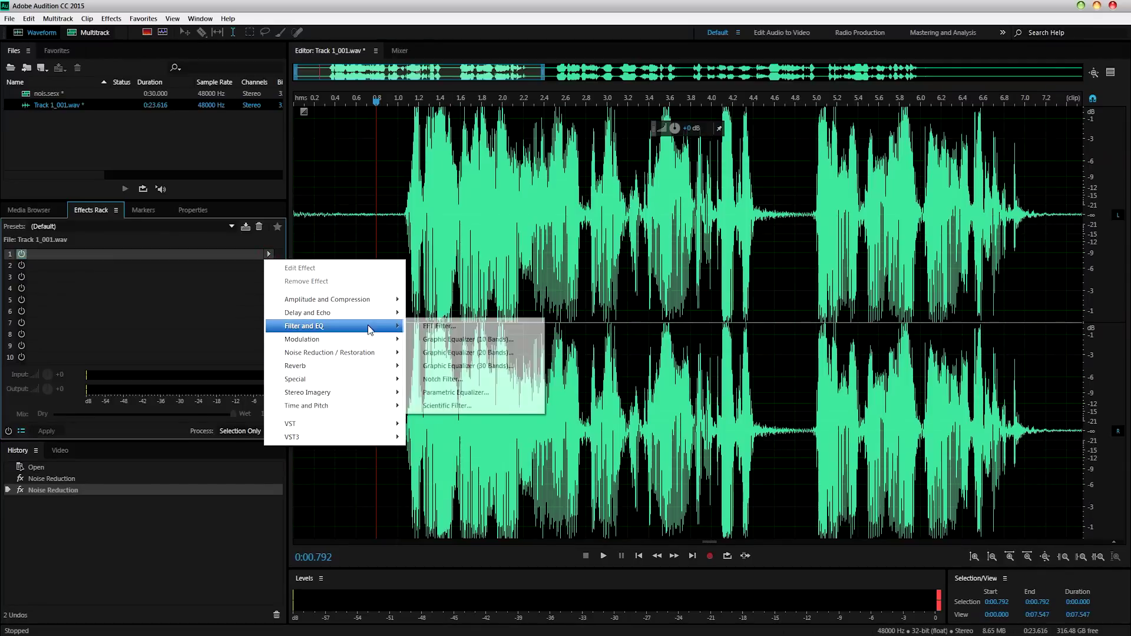
left_click(444, 340)
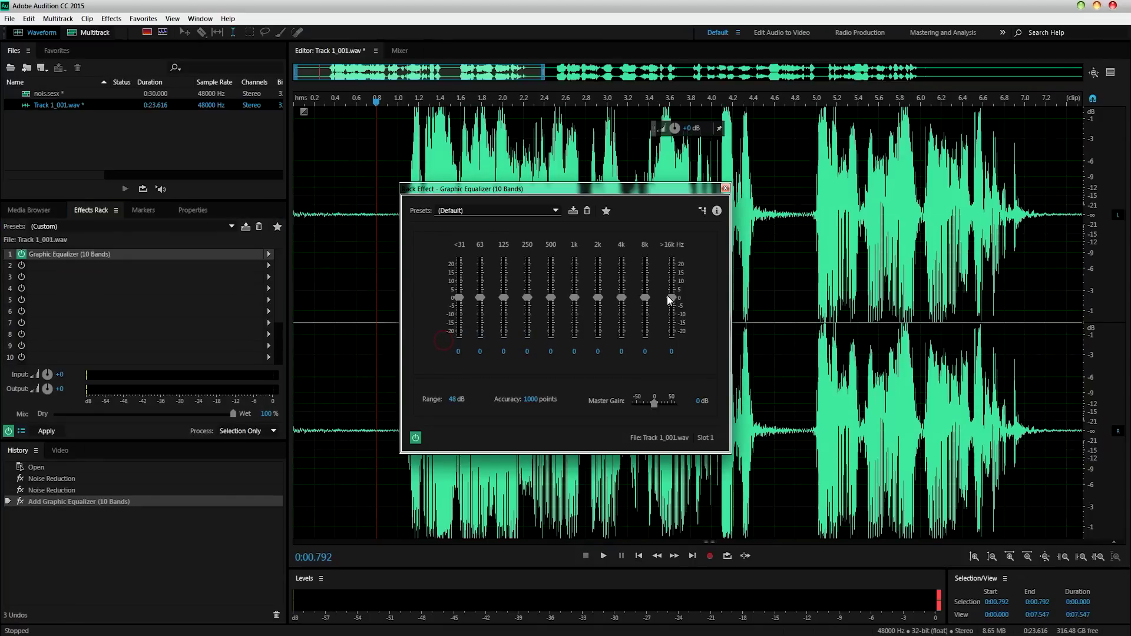
- Boost the equalizer's <31 Hz band to 11.2, 8k to 2.2 and >16k to 13.4, and audition the result
left_click_drag(673, 298, 672, 275)
left_click_drag(459, 298, 459, 278)
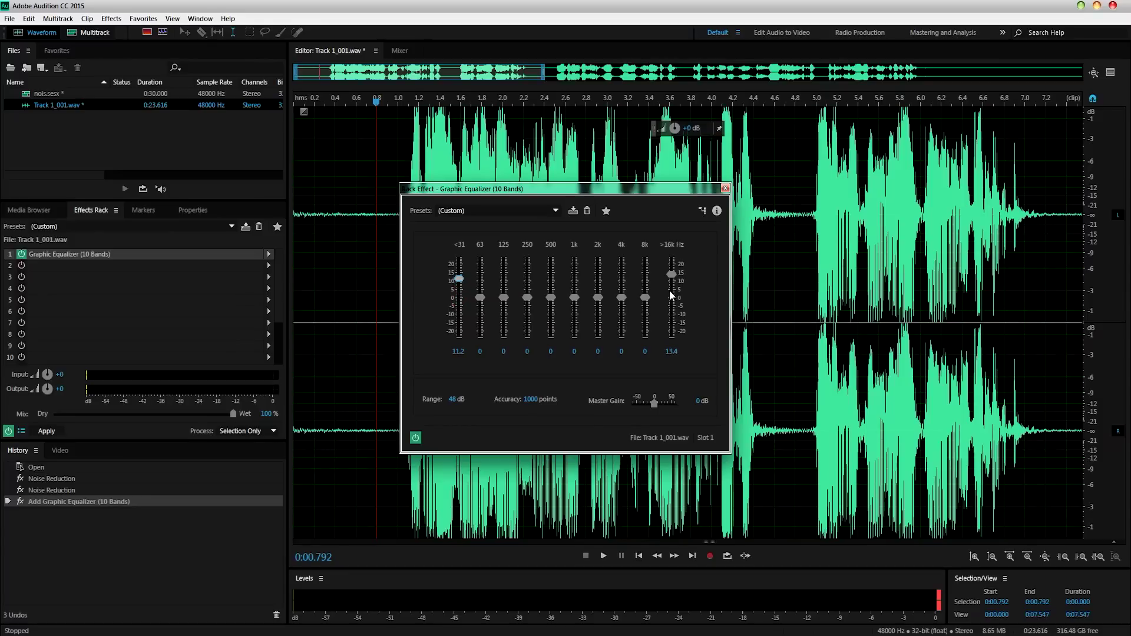
left_click_drag(646, 298, 647, 295)
left_click(603, 556)
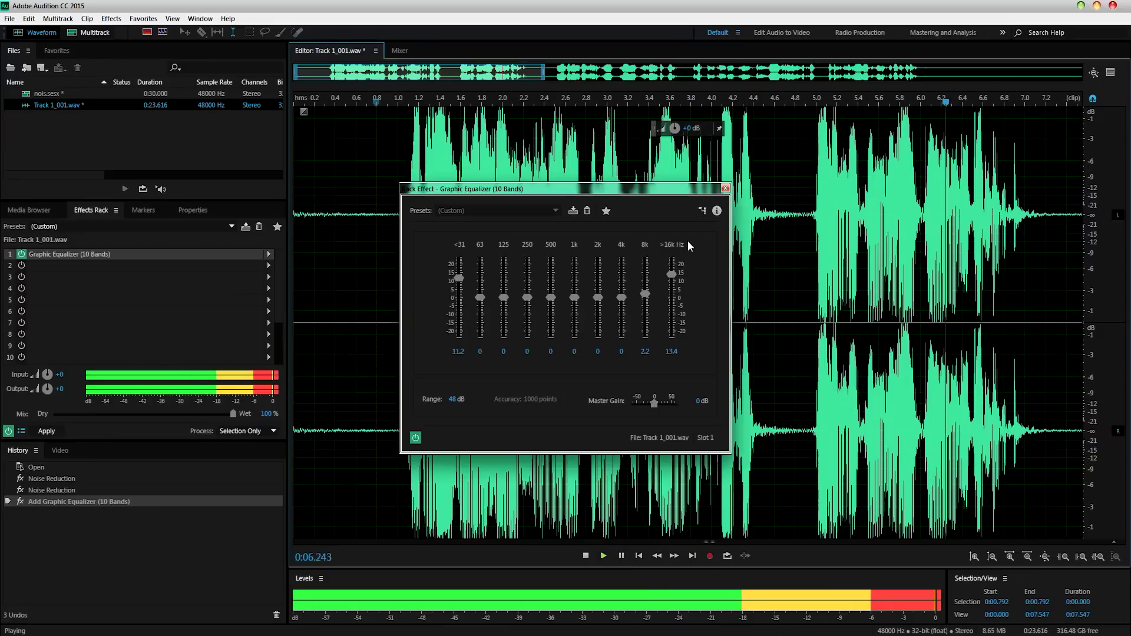
left_click(725, 188)
key("space")
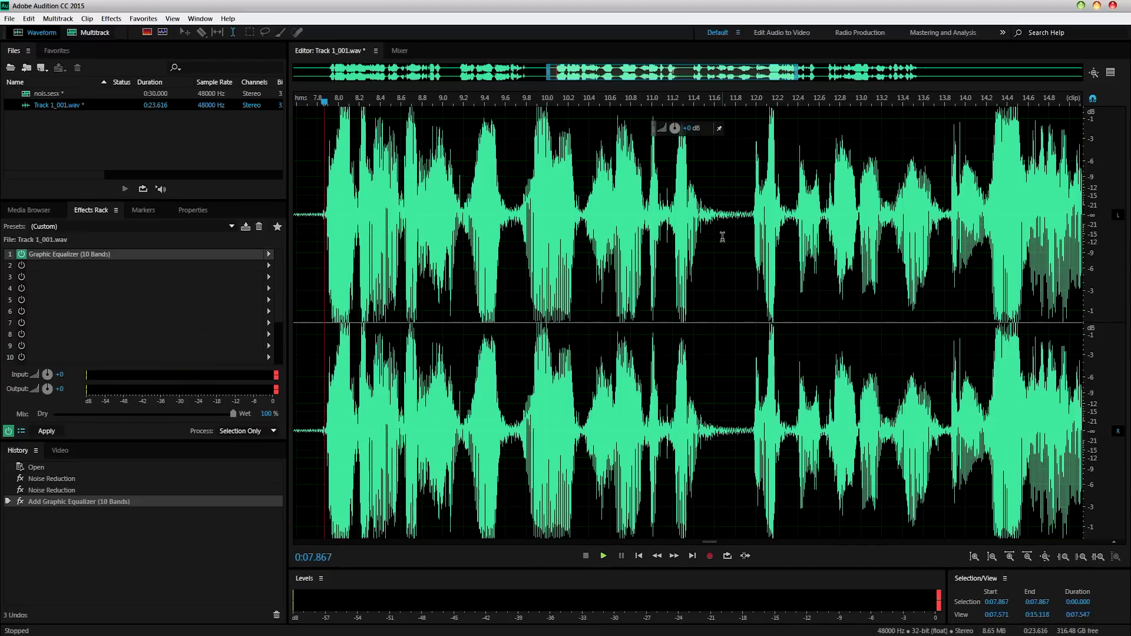
- Adjust the system volume and replay the equalized recording from about 9.6 seconds
left_click(1105, 111)
left_click_drag(1072, 103, 1071, 103)
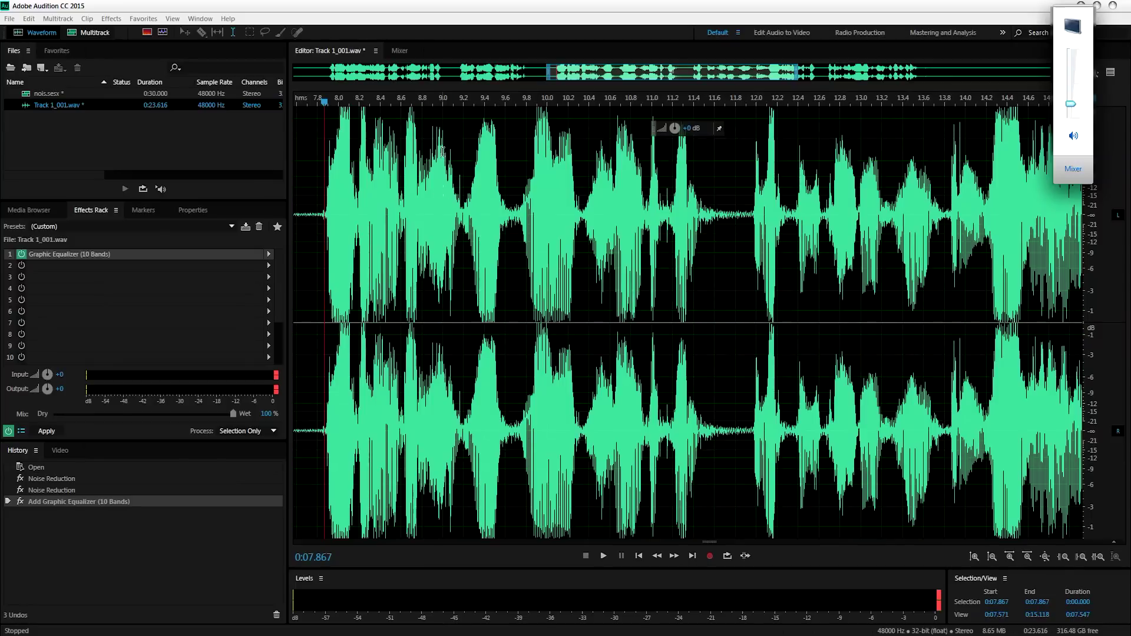
left_click(502, 280)
key("space")
key("space")
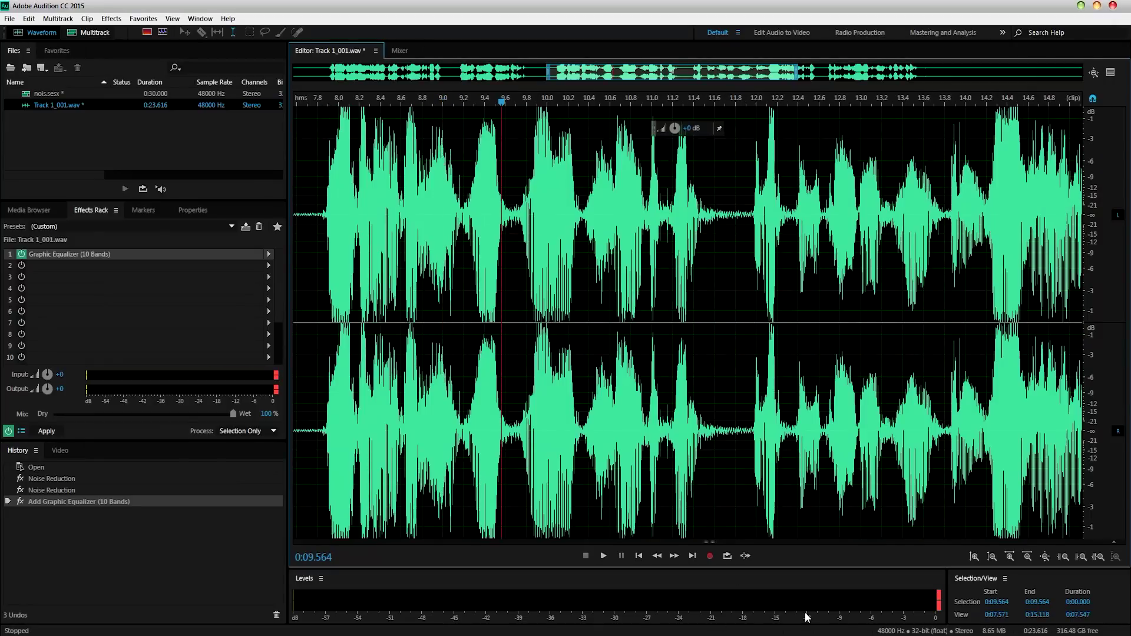
key("space")
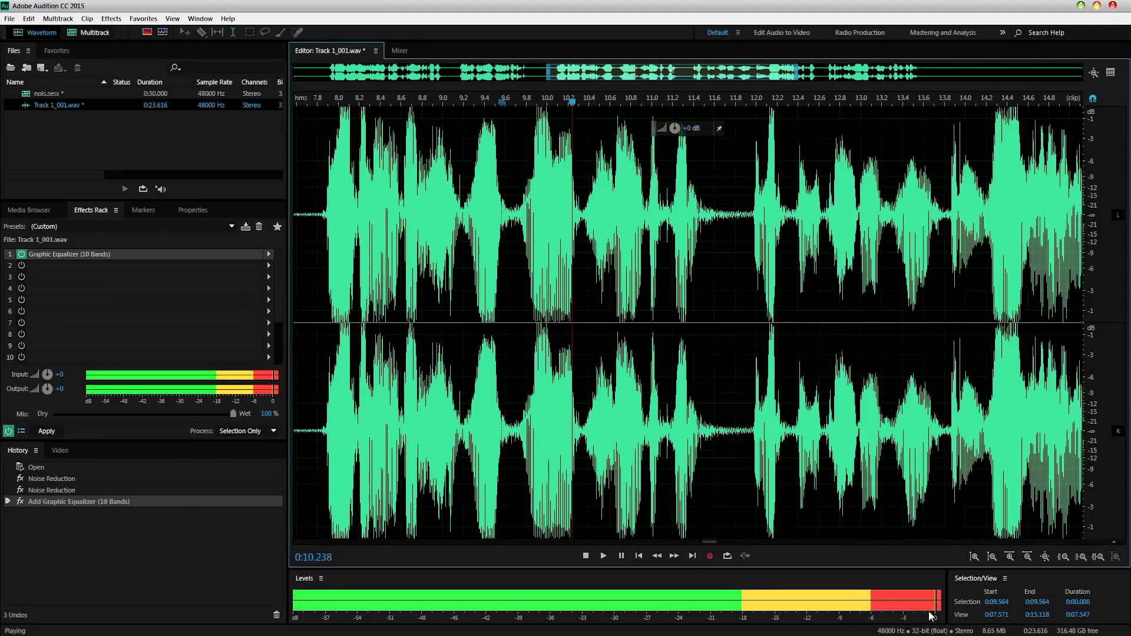
key("space")
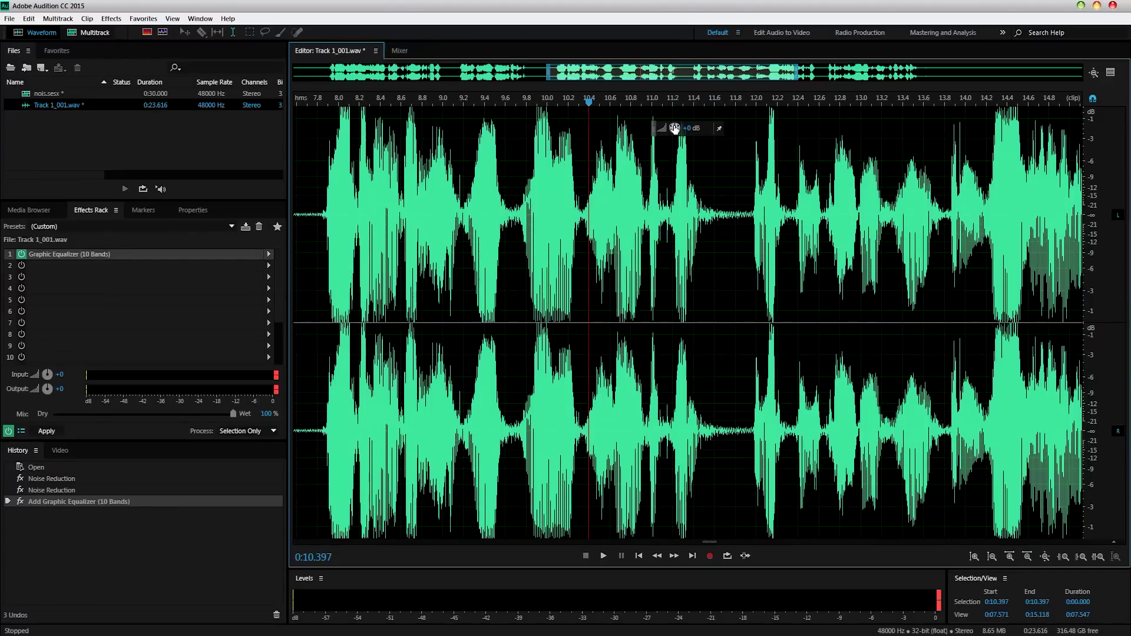
- Lower the gain of the whole clip and listen to it from the beginning
left_click_drag(675, 129, 667, 123)
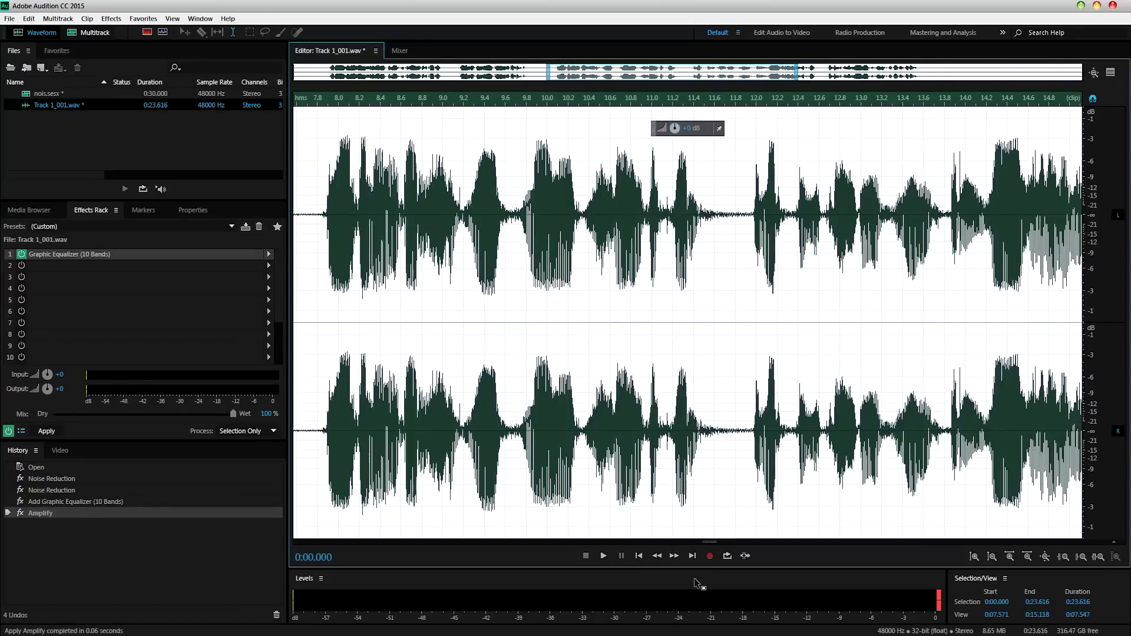
left_click(604, 557)
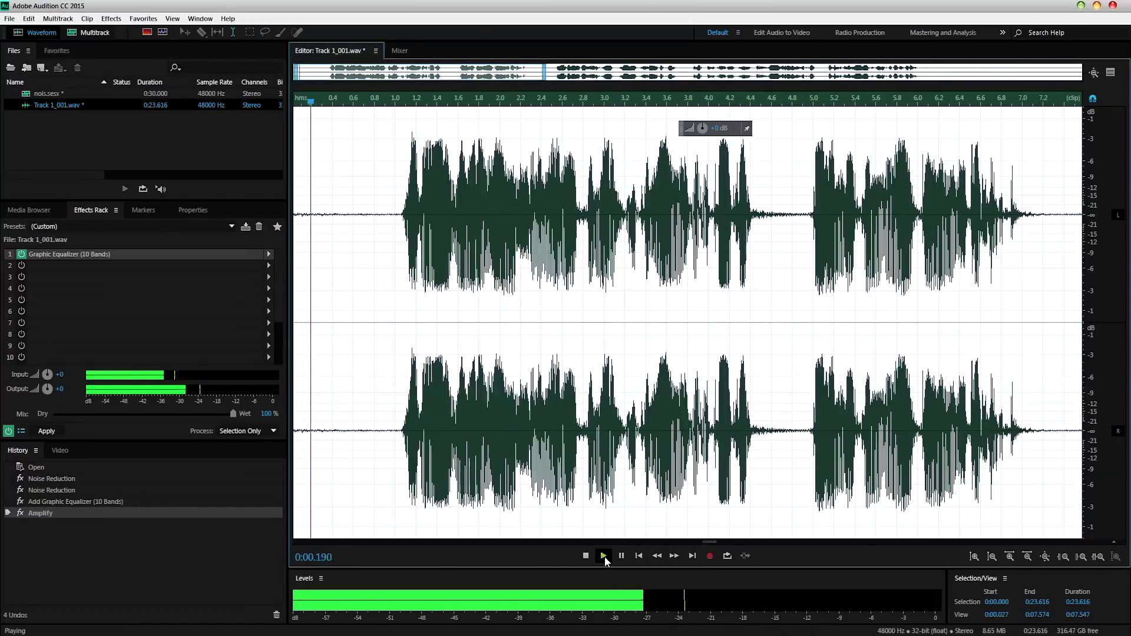
left_click(605, 557)
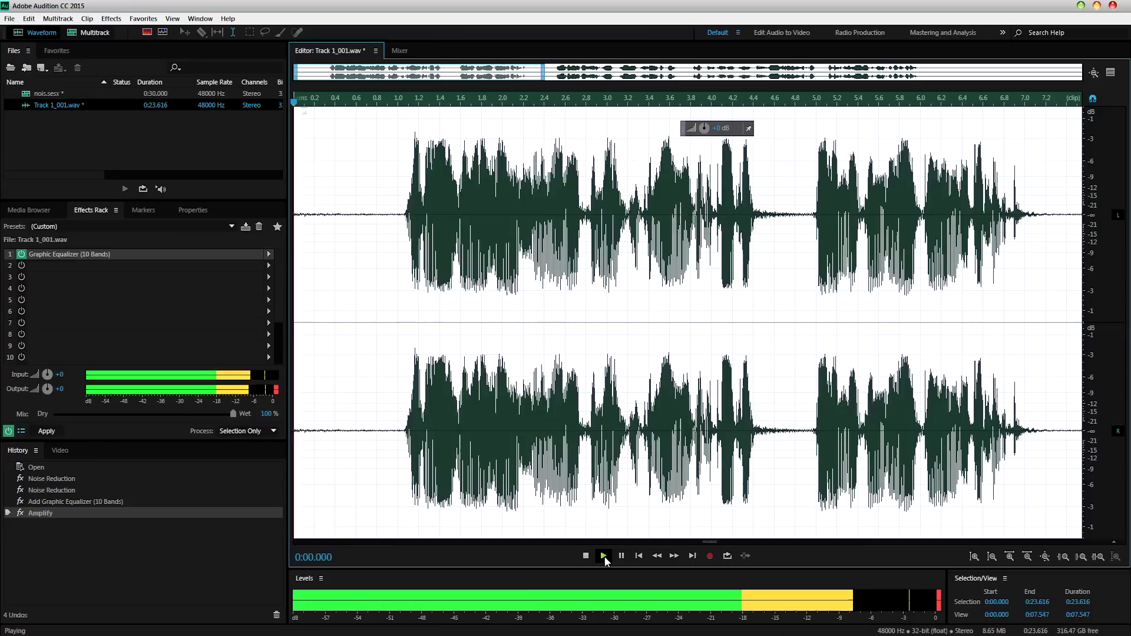
left_click(604, 557)
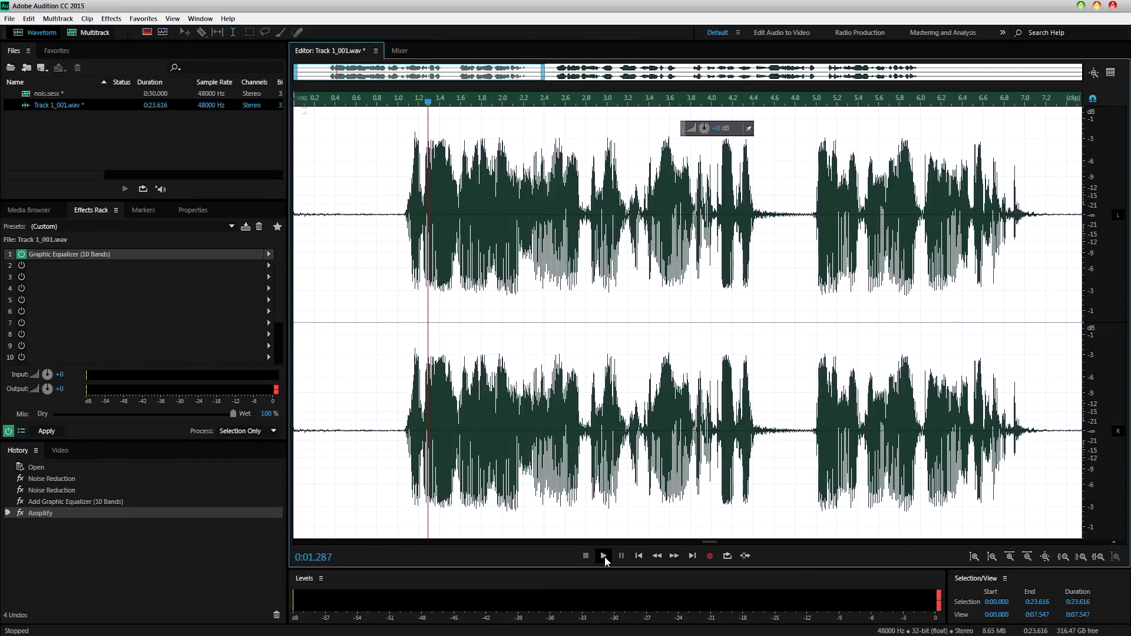